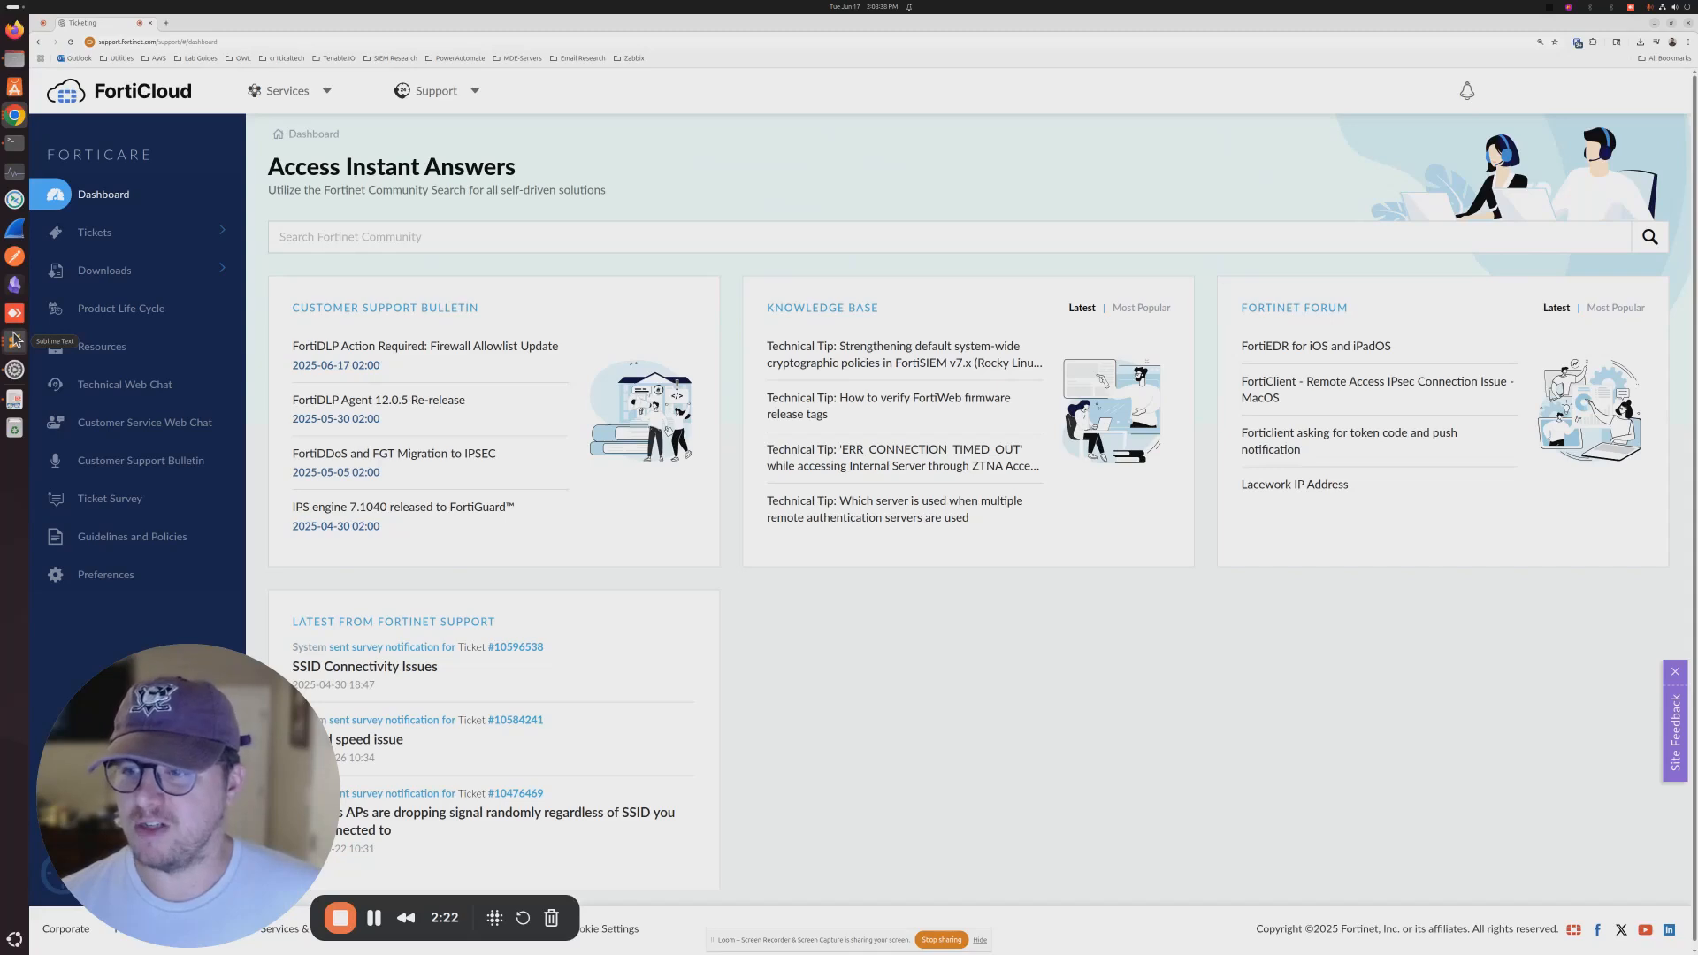
- Bring the Sublime Text onboarding notes in front of the FortiCloud support dashboard
{"action": "left_click", "coordinate": [15, 340]}
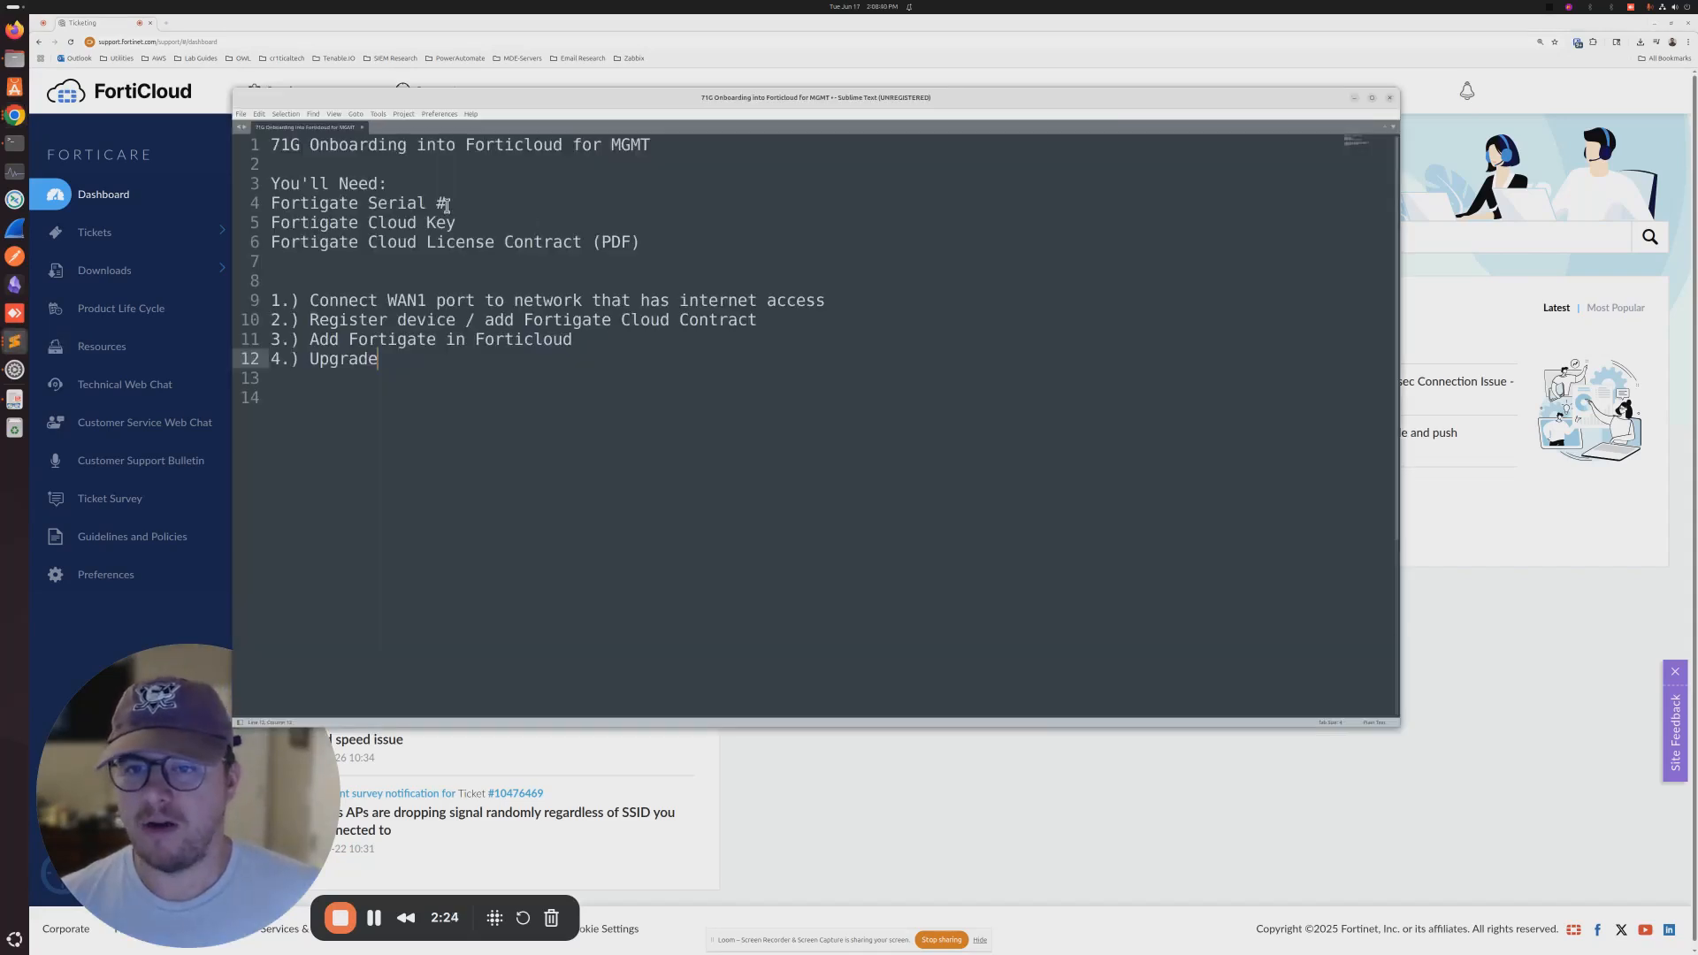
{"action": "left_click_drag", "start_coordinate": [274, 145], "coordinate": [436, 162]}
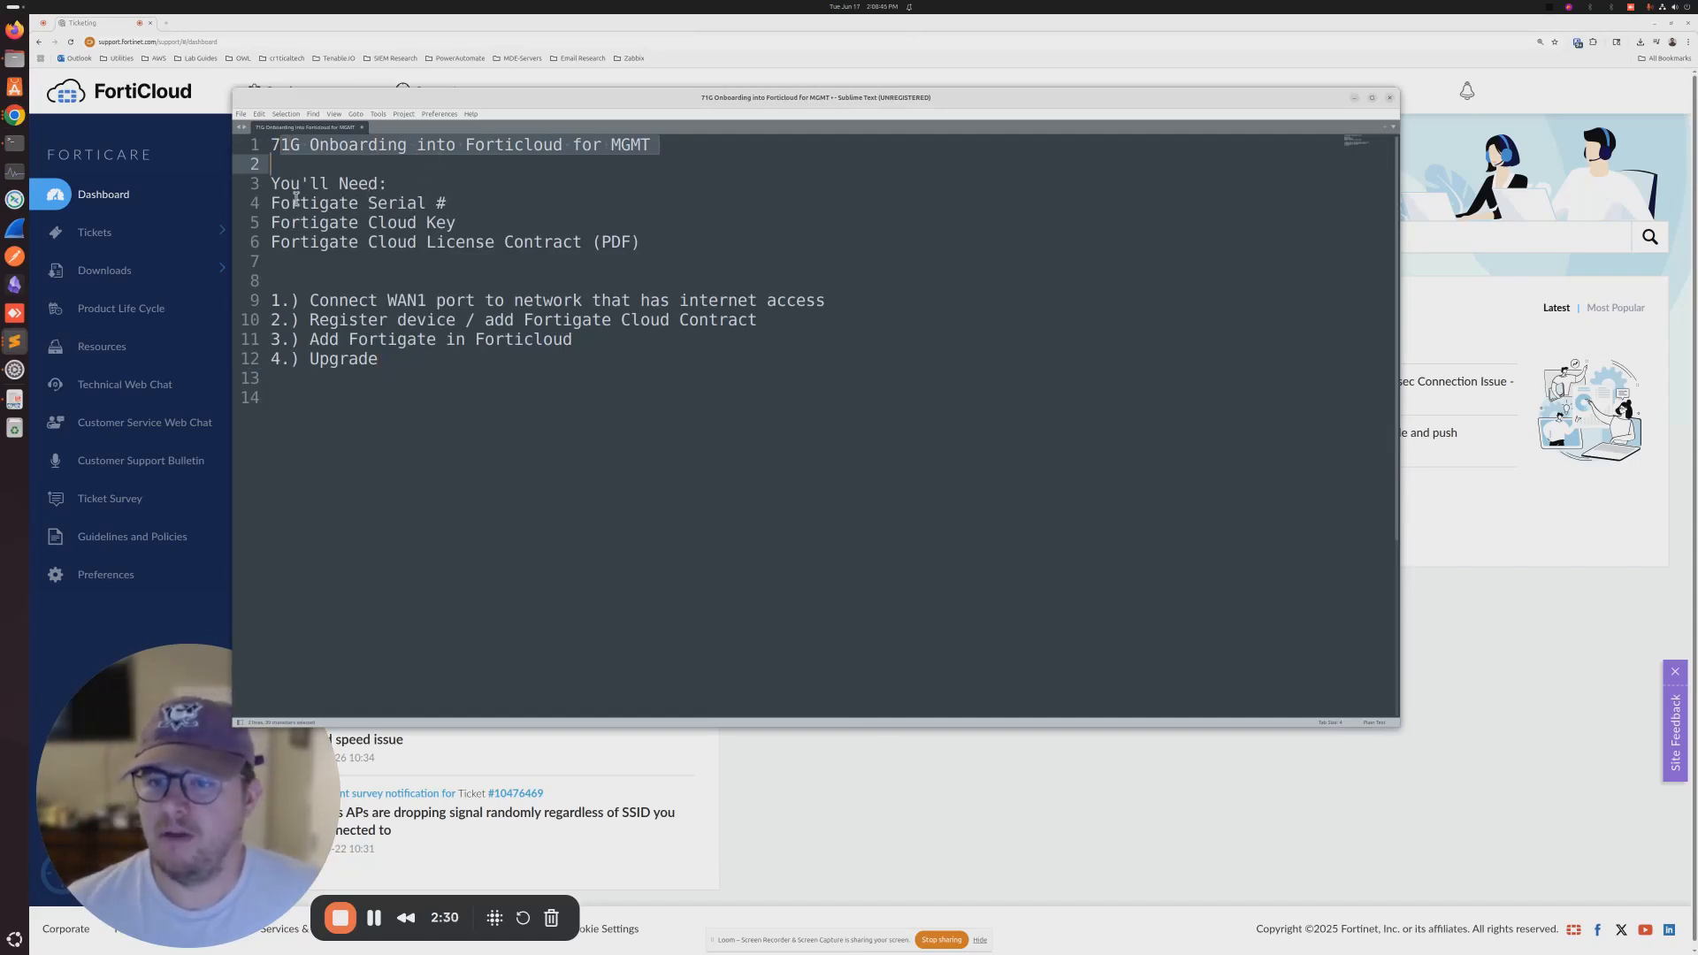
{"action": "left_click_drag", "start_coordinate": [290, 202], "coordinate": [449, 202]}
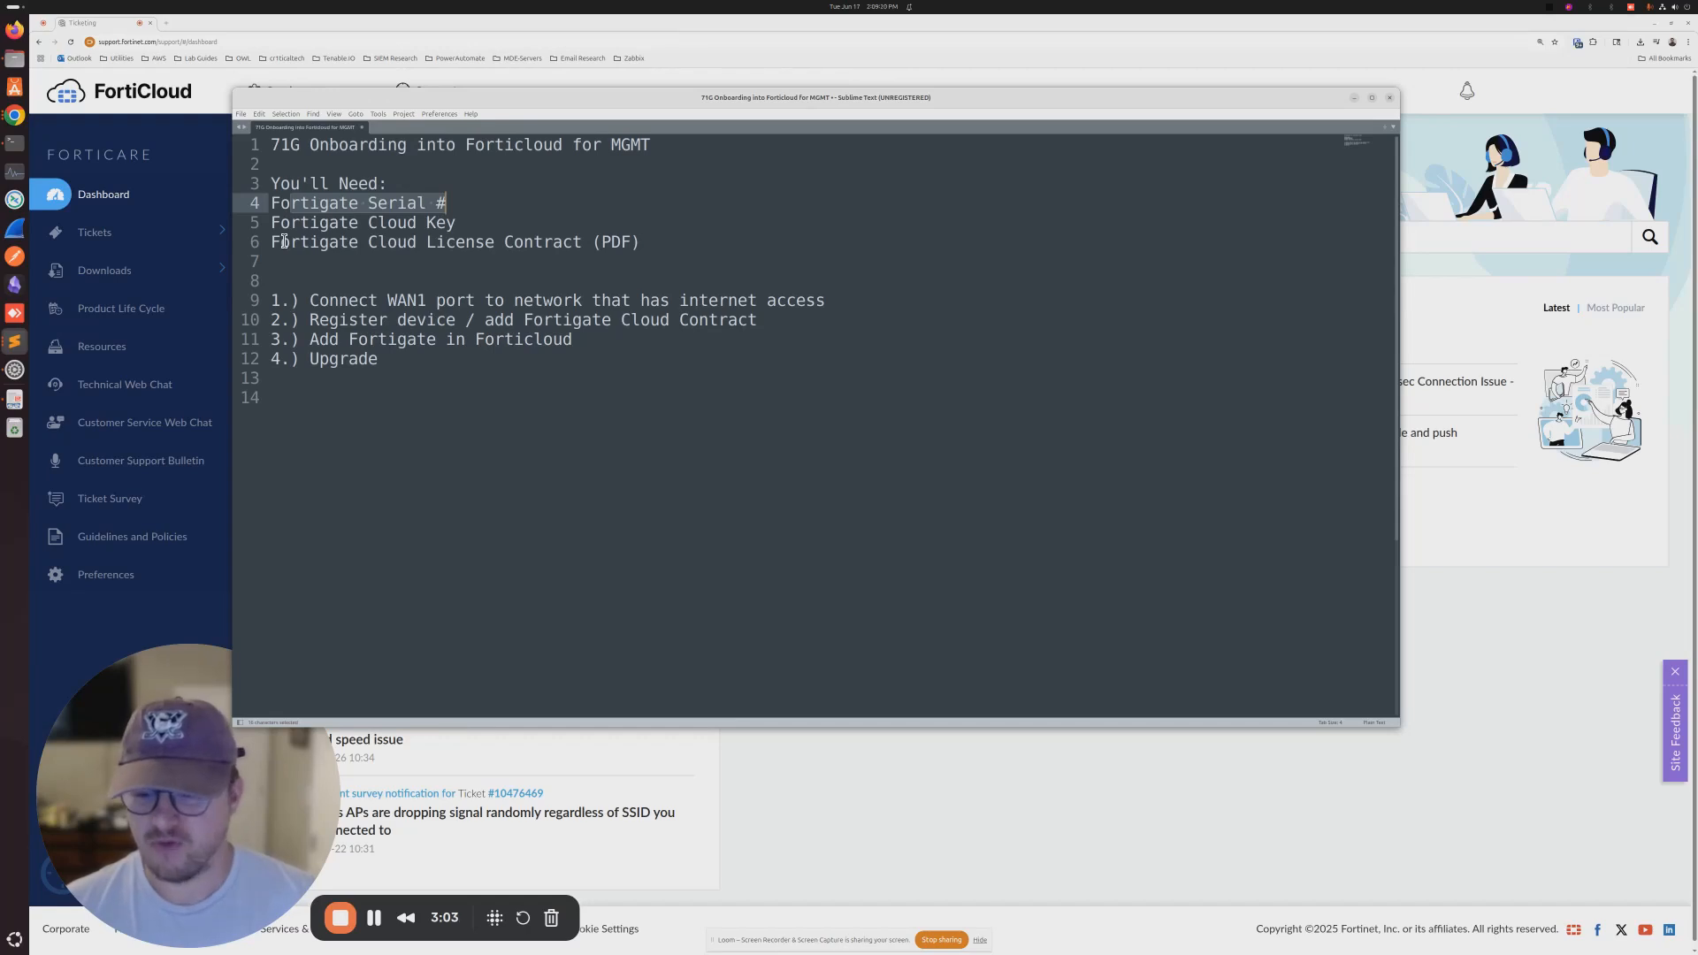
{"action": "left_click", "coordinate": [289, 320]}
{"action": "left_click_drag", "start_coordinate": [302, 301], "coordinate": [838, 300]}
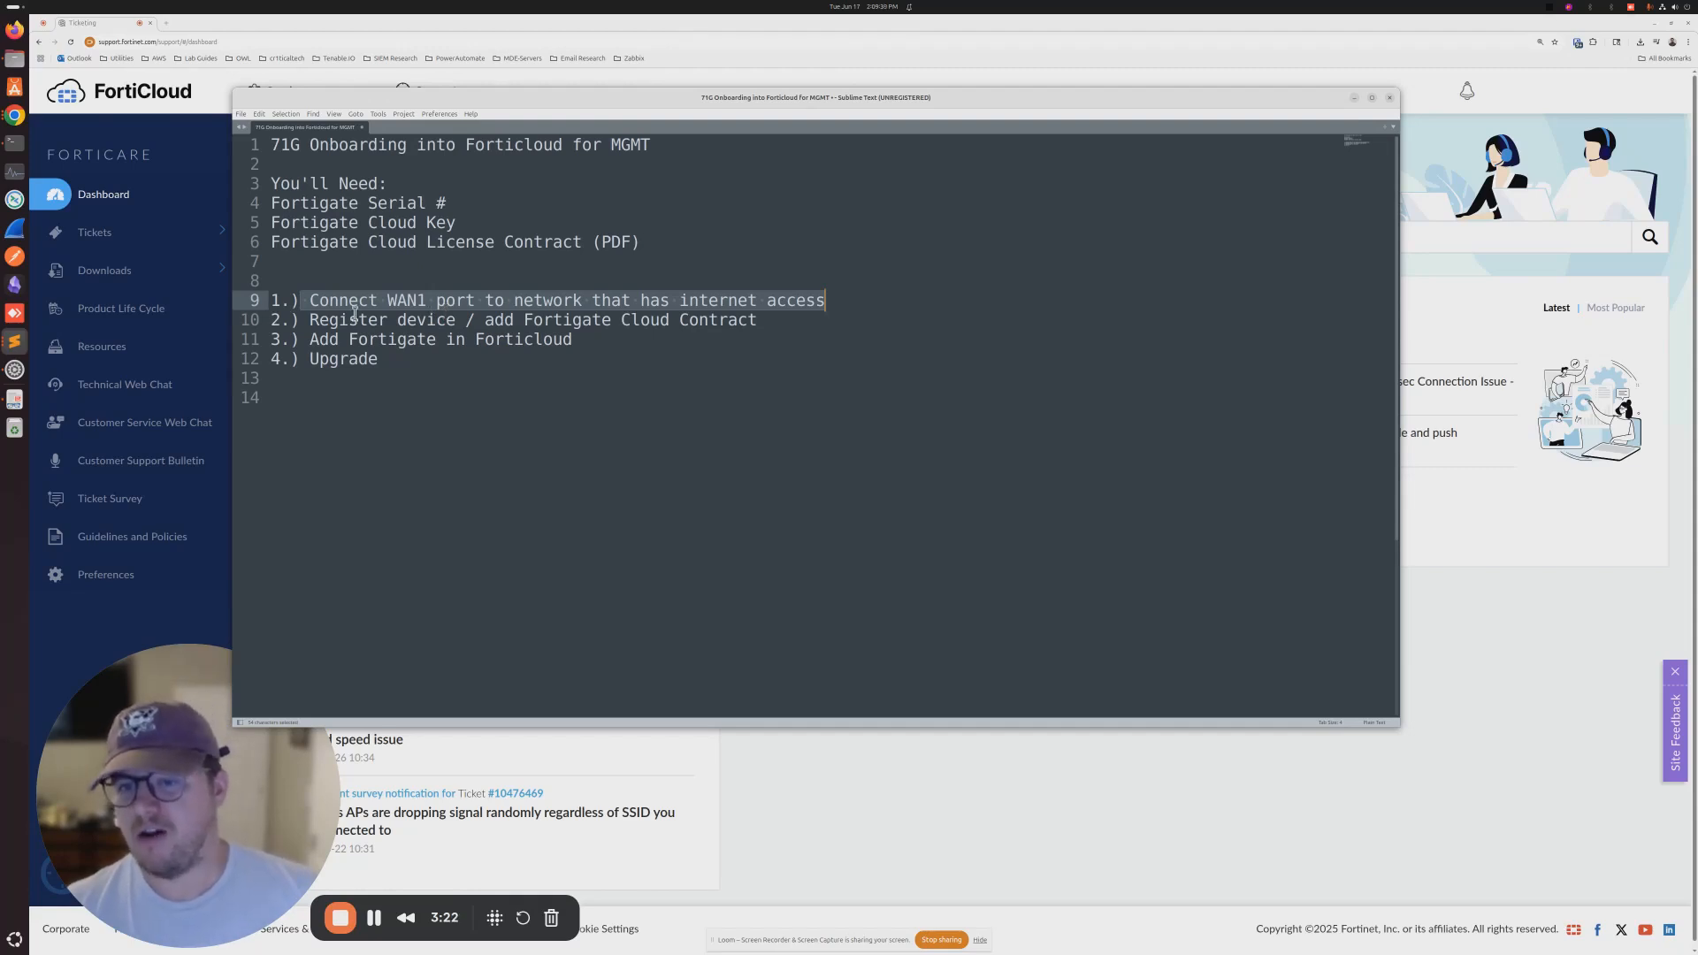
{"action": "left_click_drag", "start_coordinate": [328, 320], "coordinate": [525, 320]}
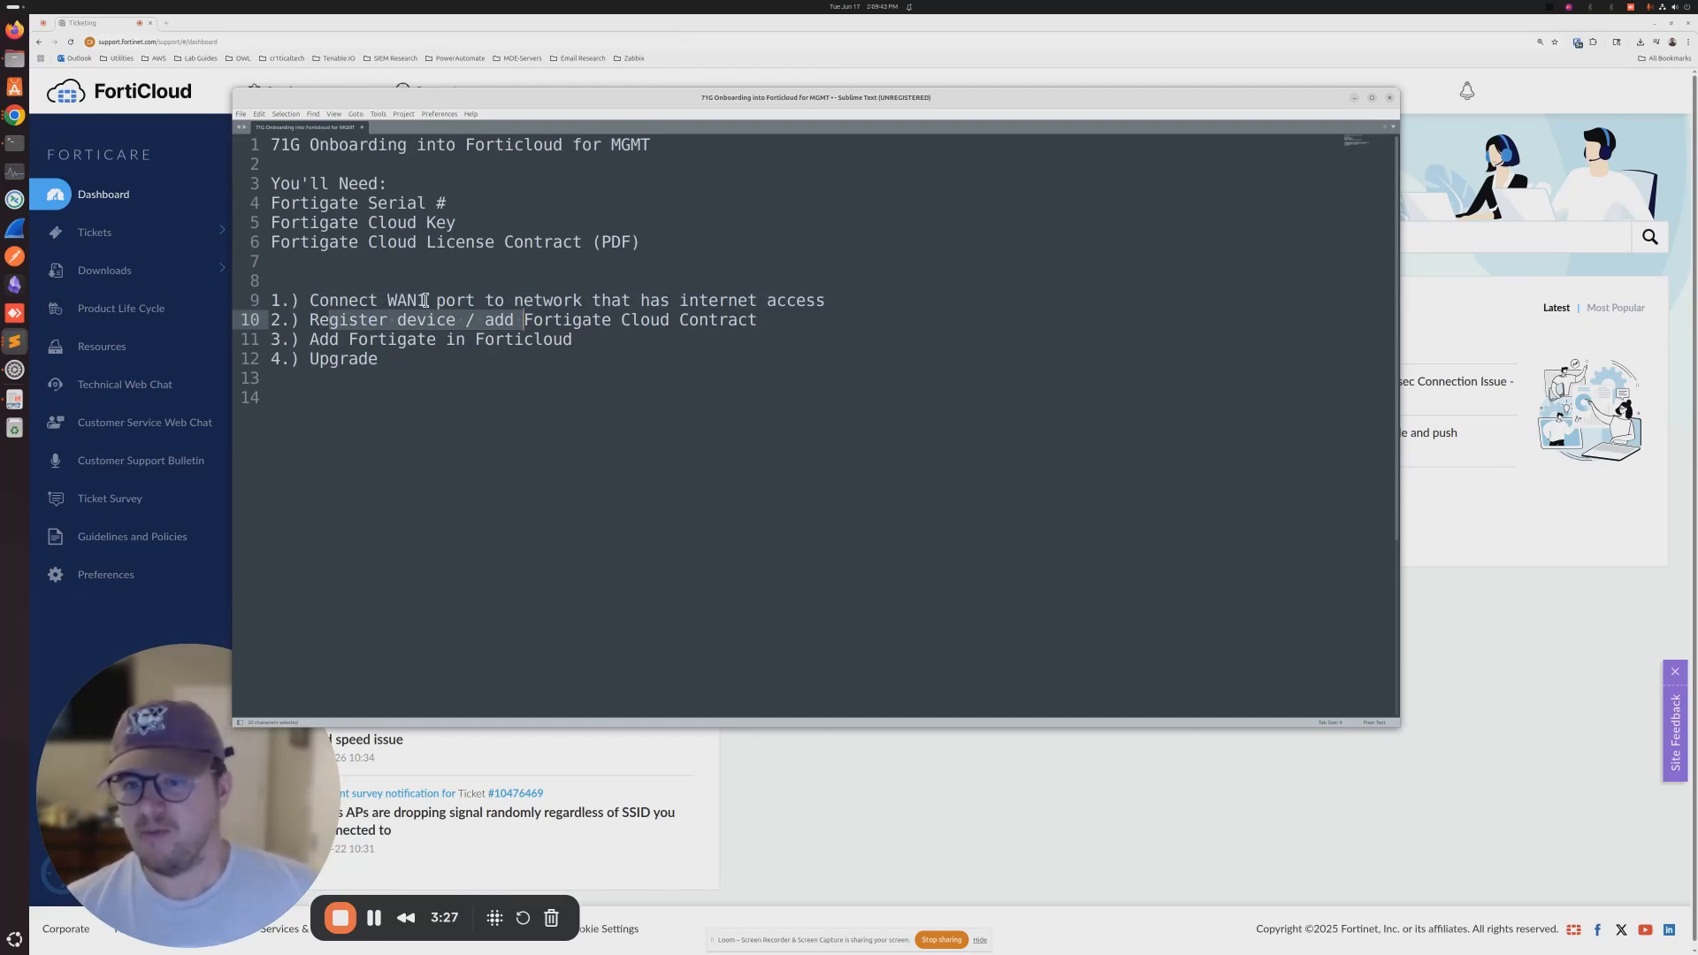
{"action": "left_click", "coordinate": [395, 287]}
{"action": "left_click_drag", "start_coordinate": [303, 303], "coordinate": [880, 304]}
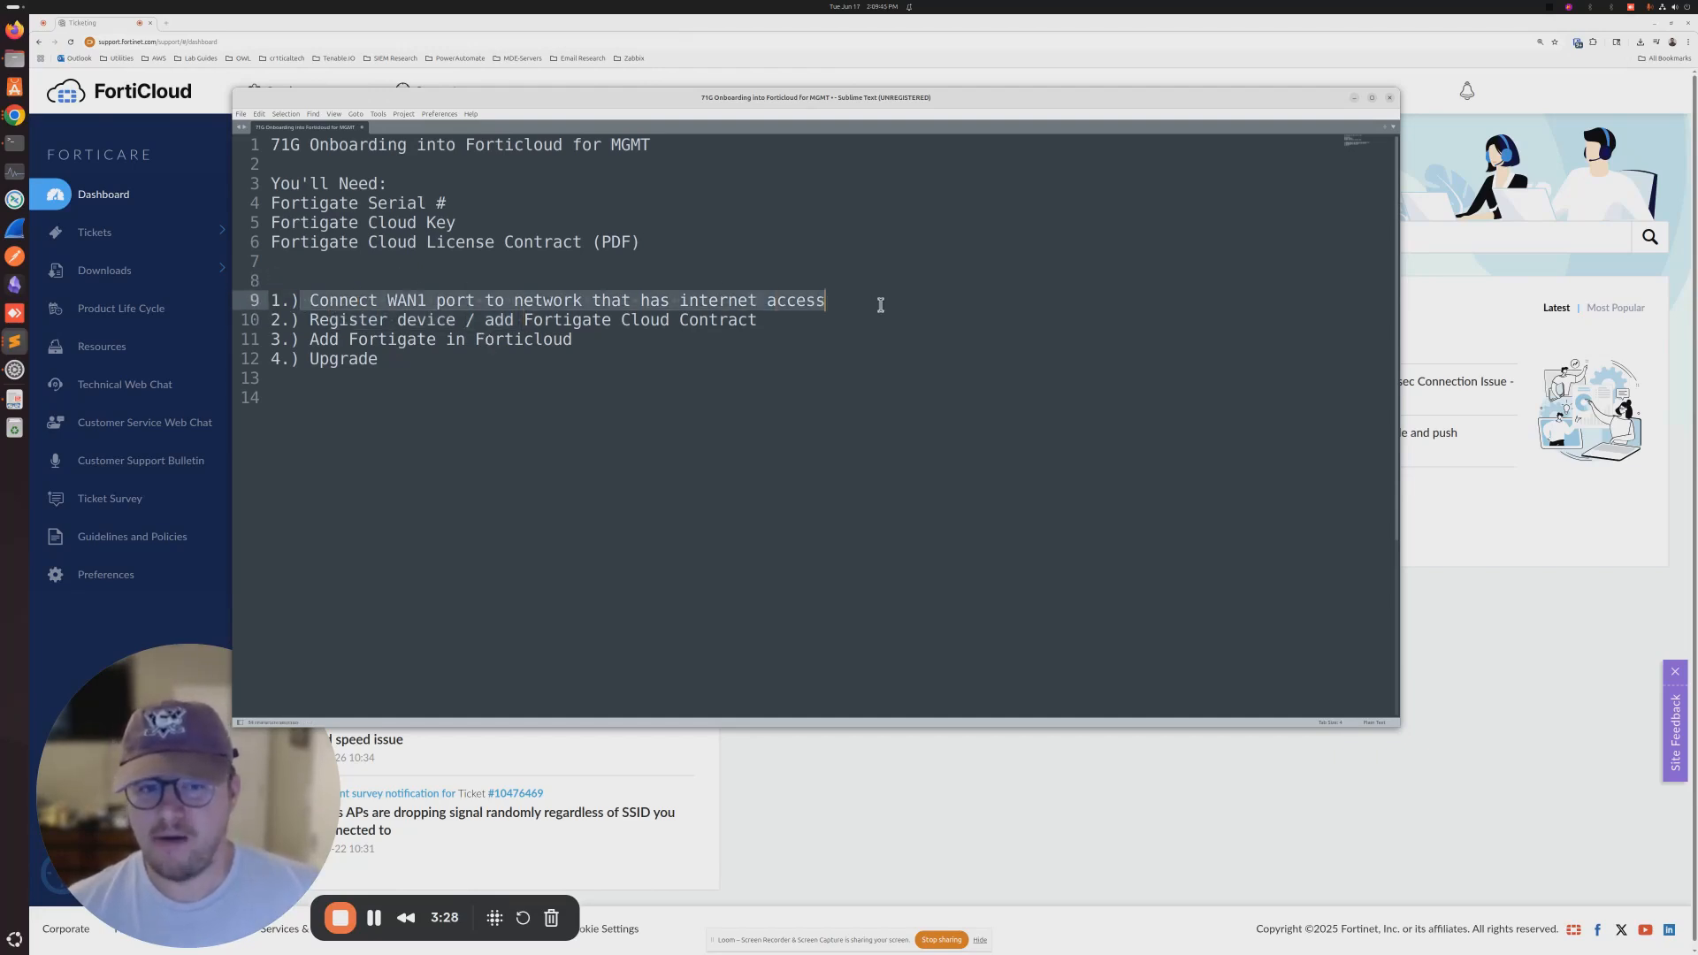
{"action": "left_click_drag", "start_coordinate": [387, 319], "coordinate": [533, 341]}
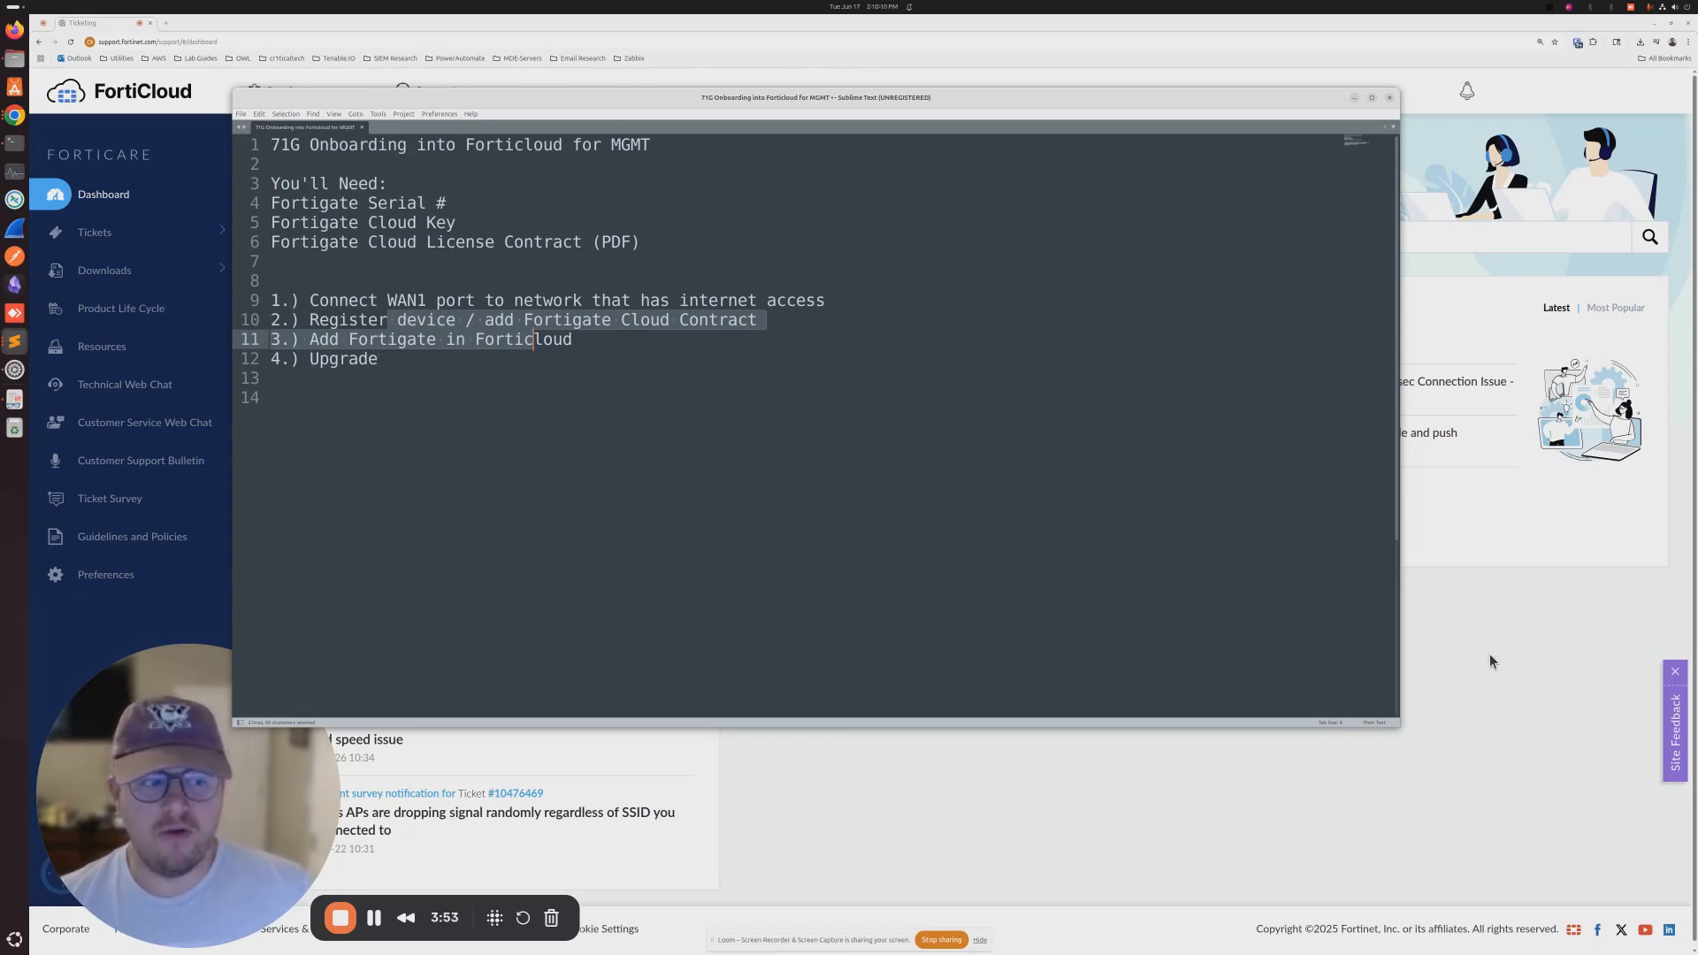
- Open the Register Product form from Services > Asset Management
{"action": "left_click", "coordinate": [1489, 655]}
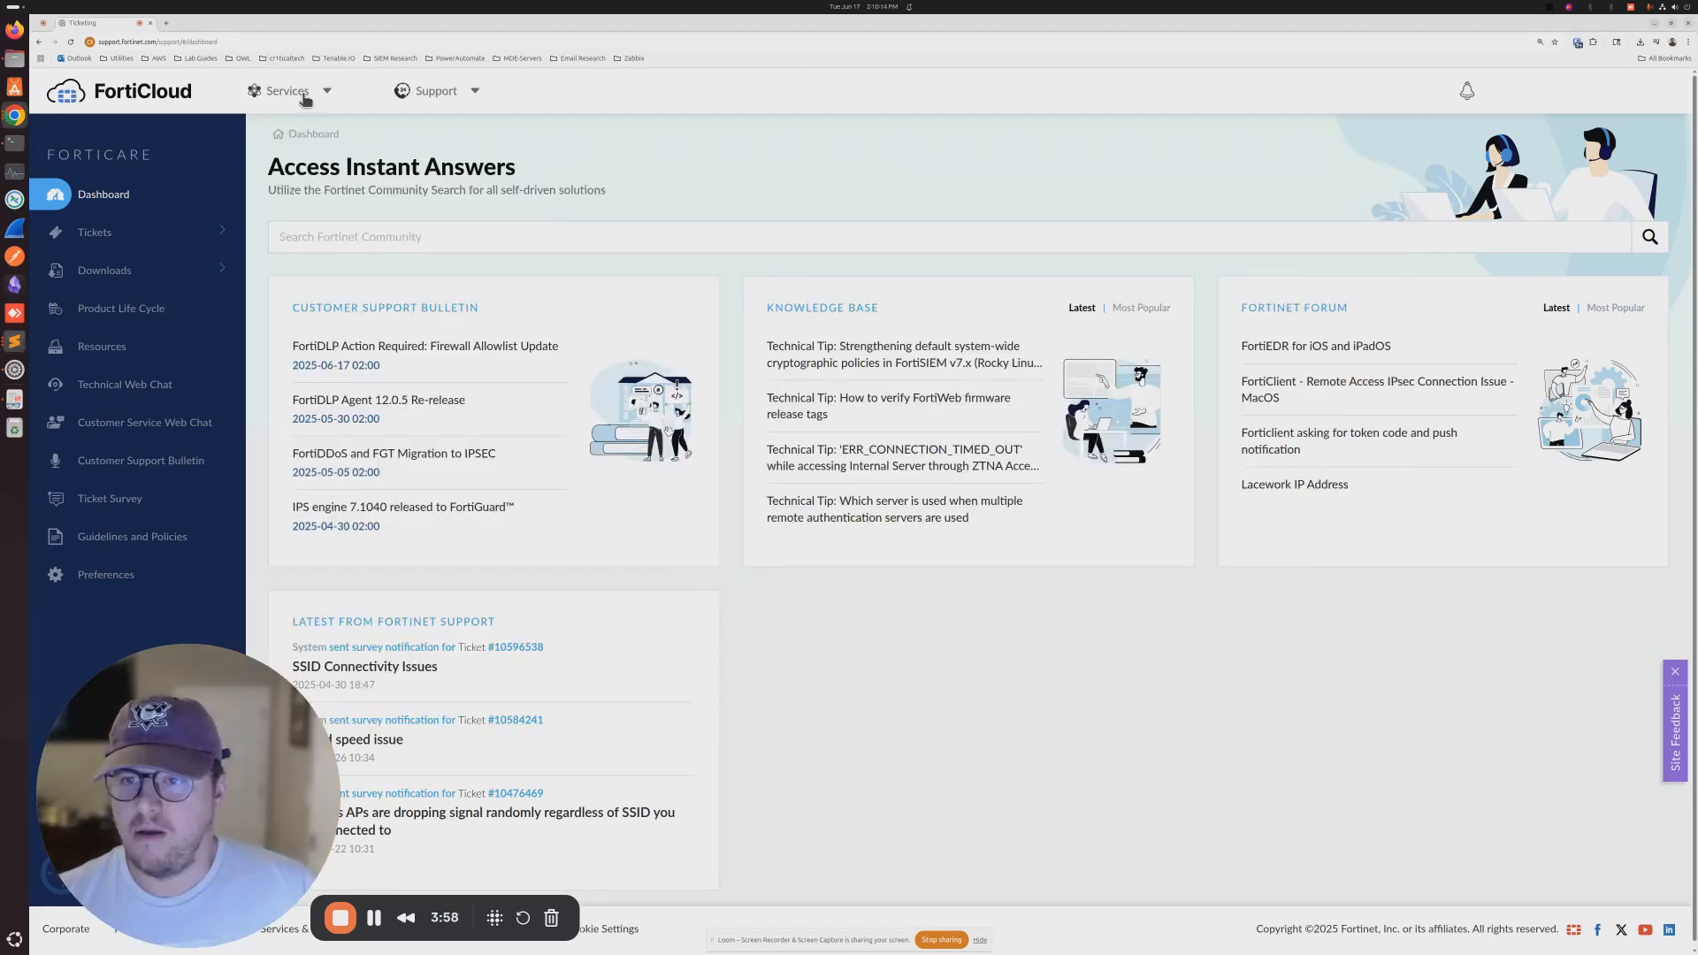
{"action": "left_click", "coordinate": [303, 94]}
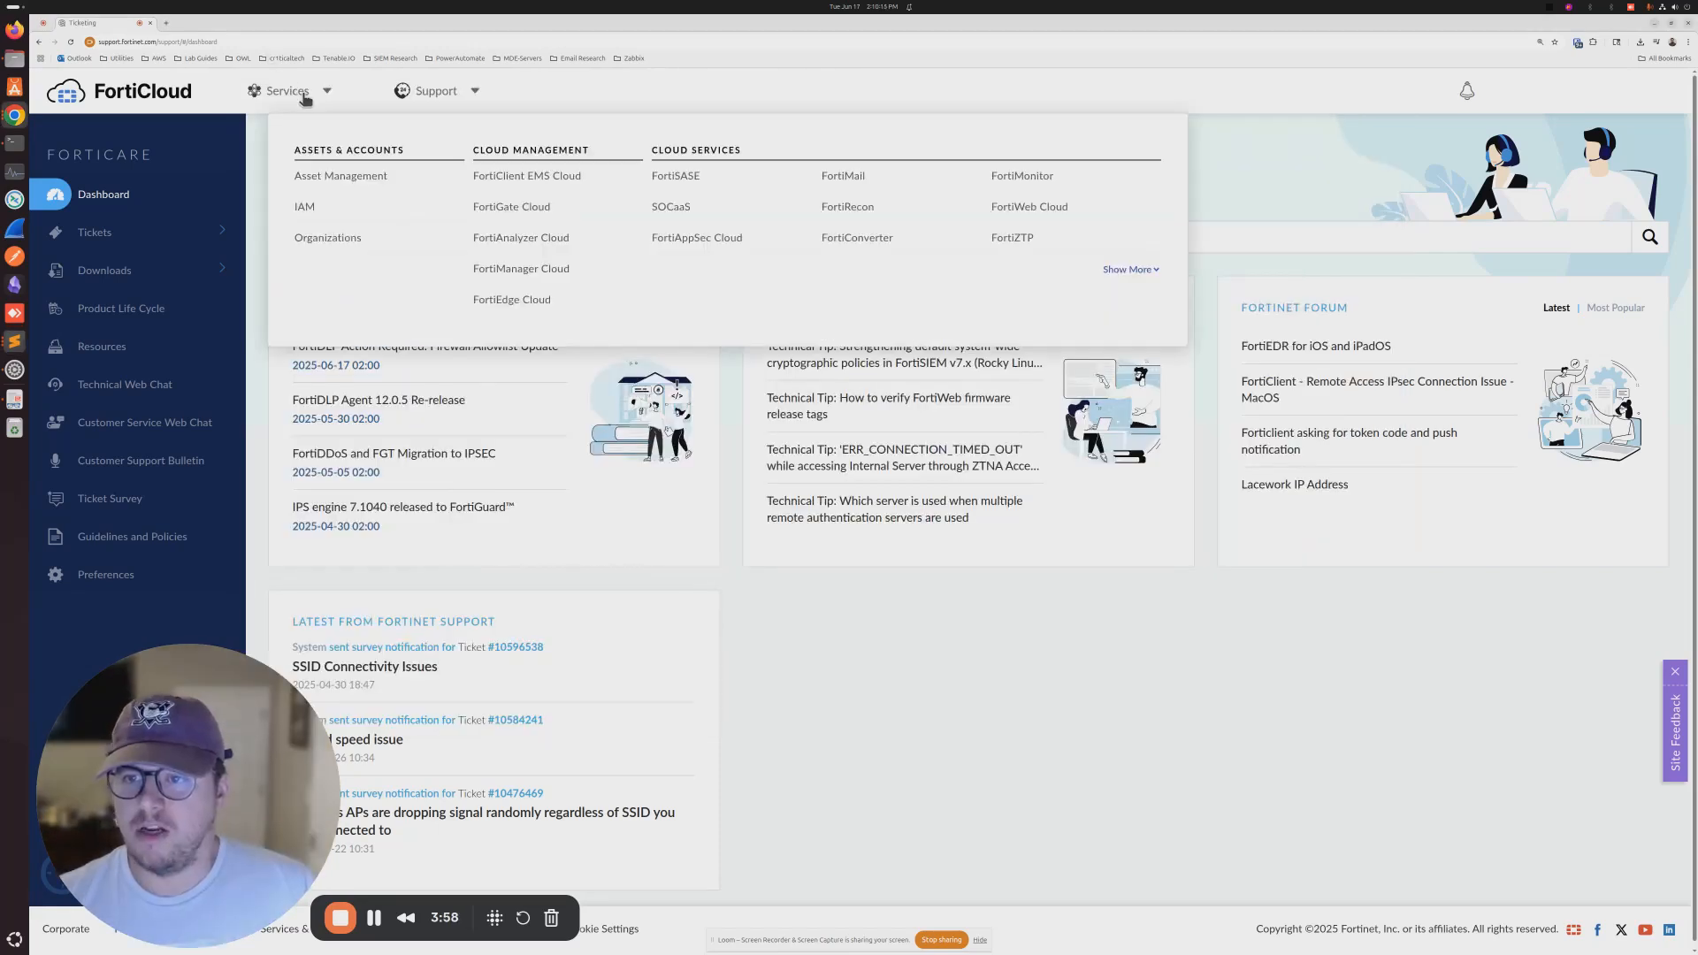
{"action": "left_click", "coordinate": [363, 179]}
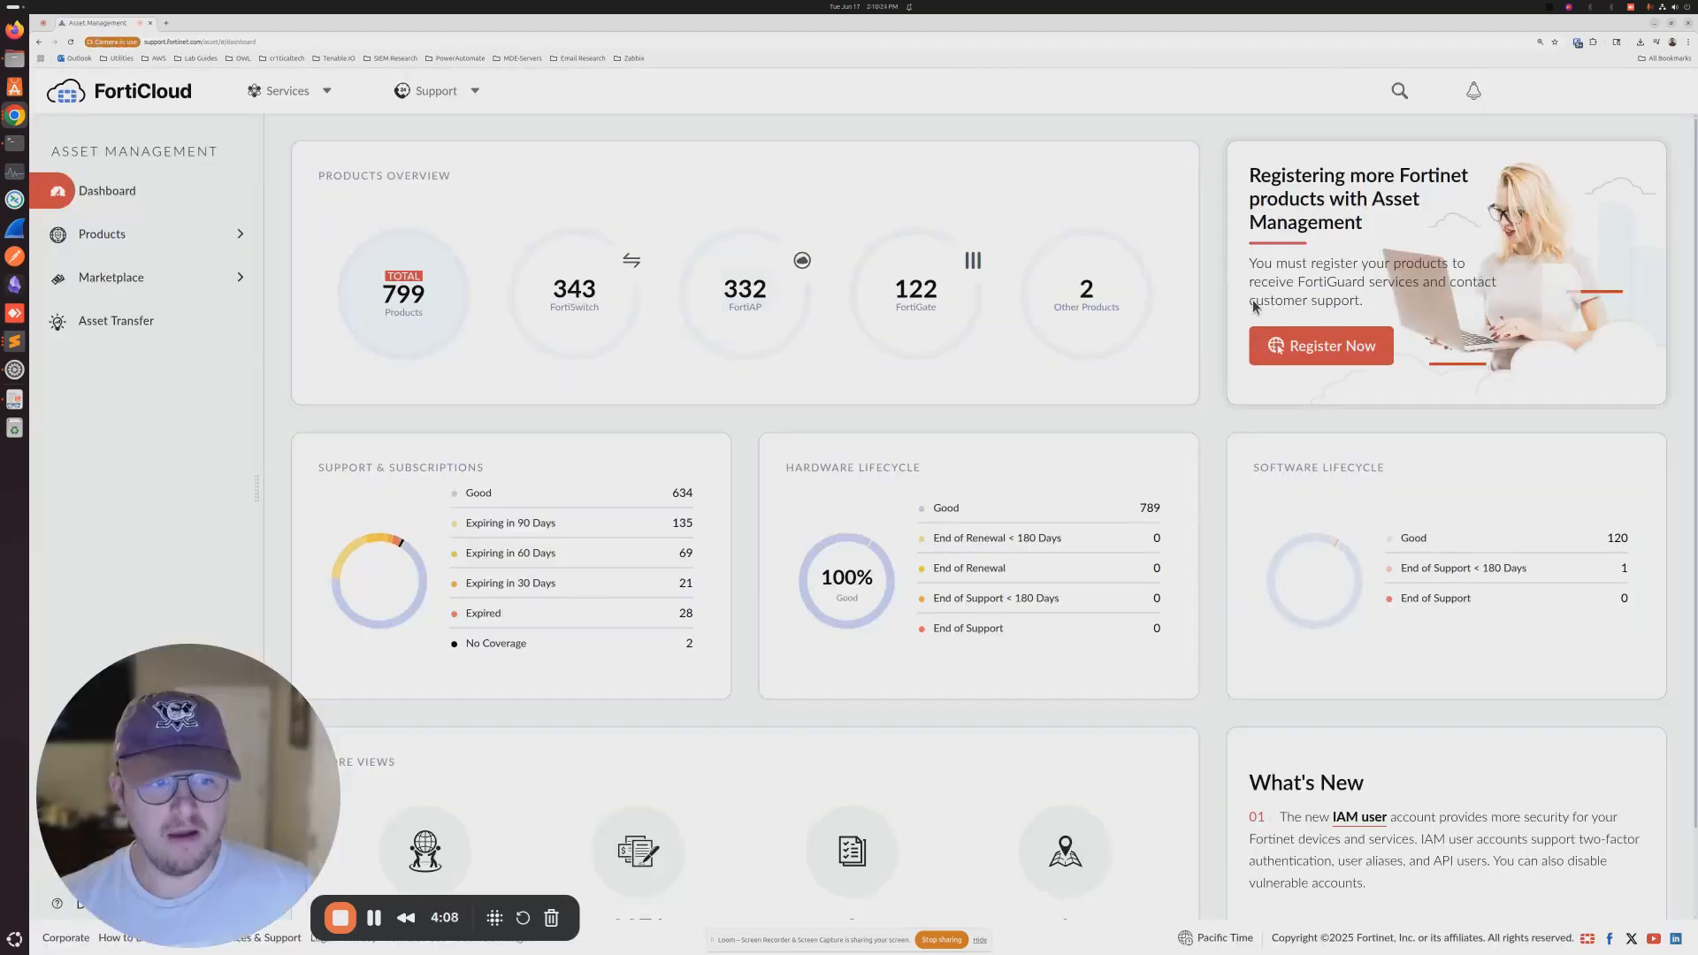
{"action": "left_click", "coordinate": [1320, 346]}
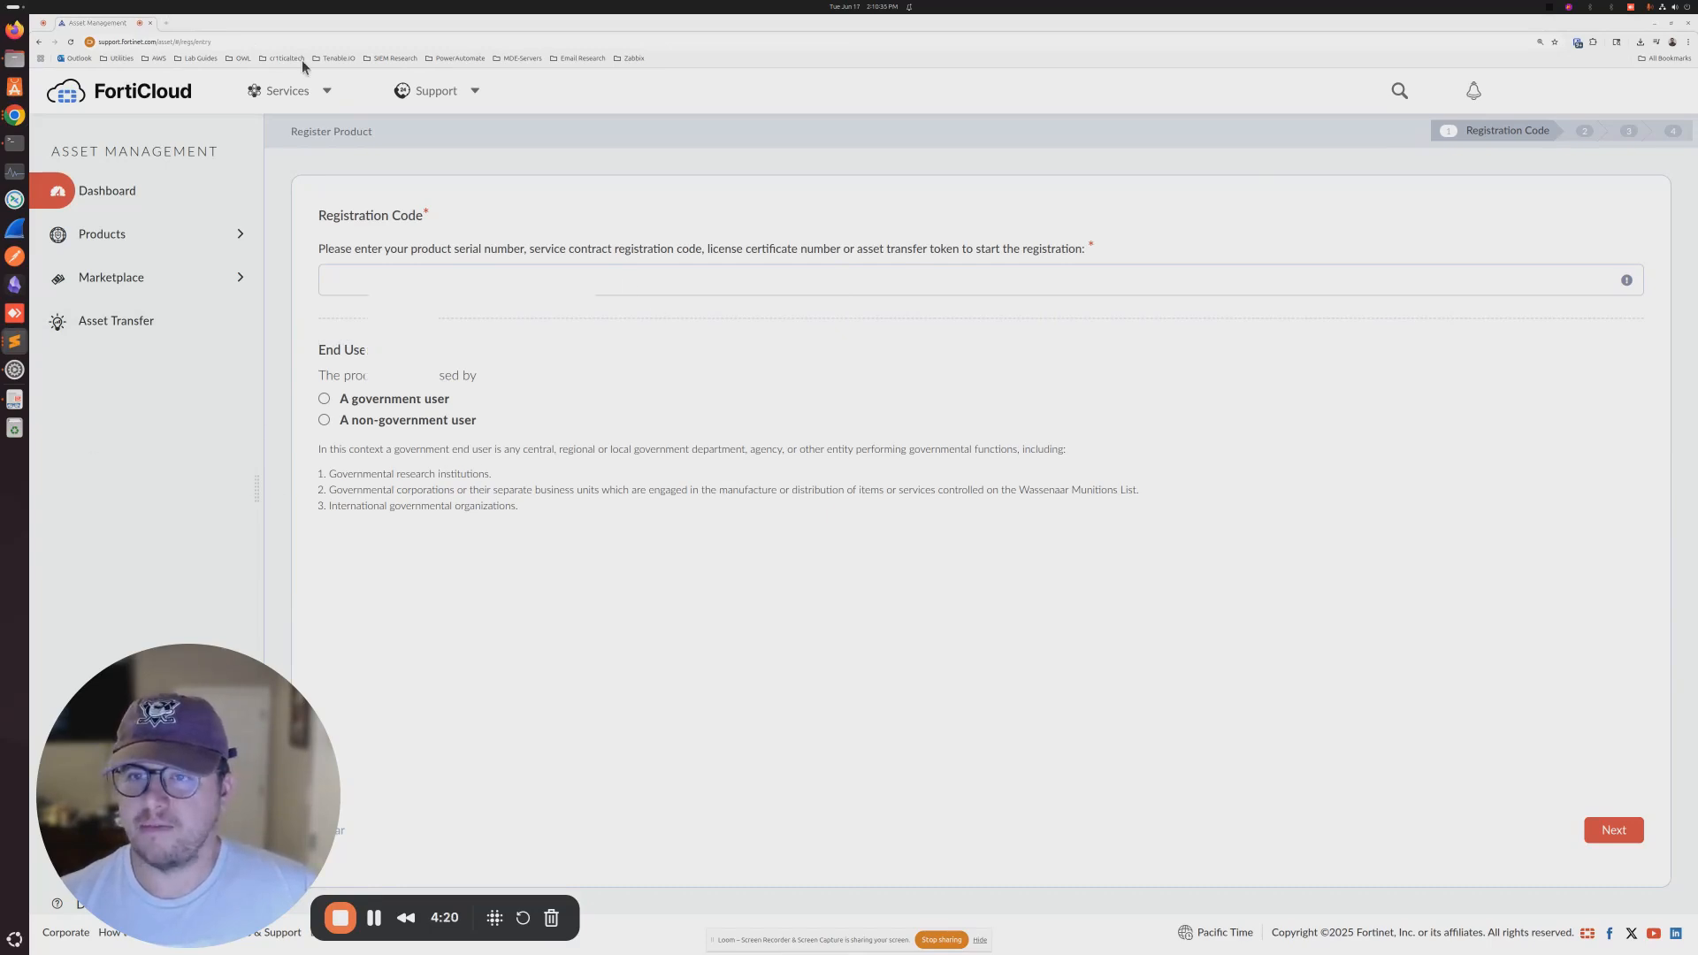
{"action": "left_click", "coordinate": [358, 282]}
{"action": "type", "text": "FGT71GT"}
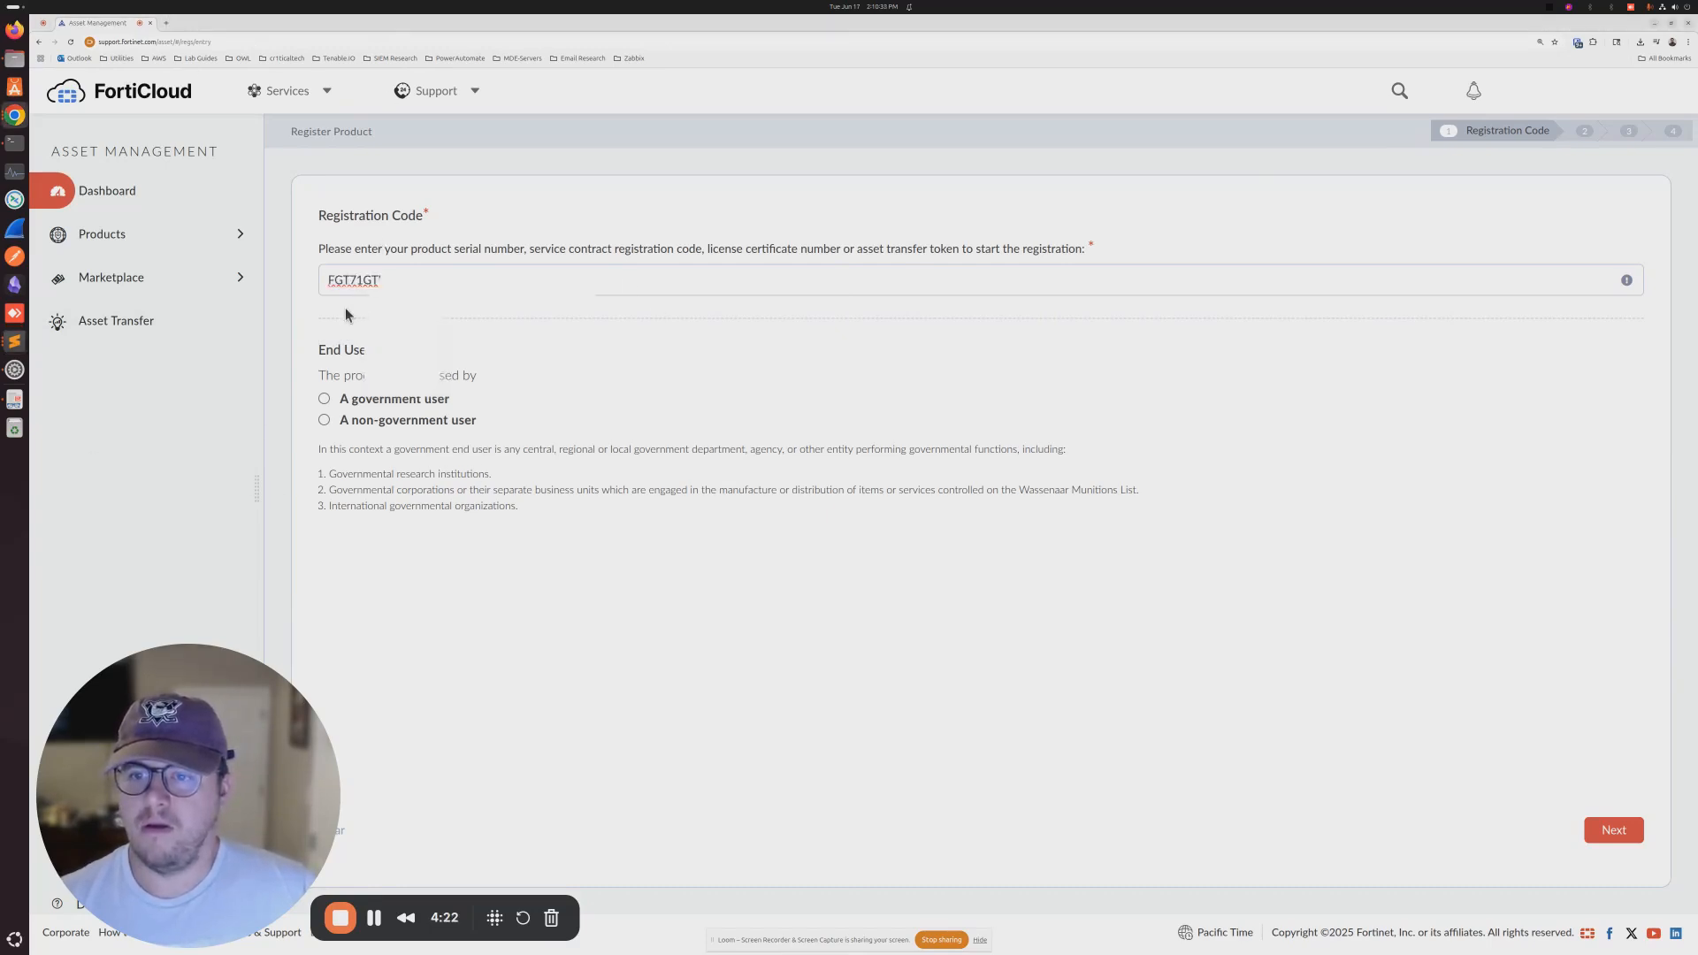
{"action": "left_click", "coordinate": [352, 422]}
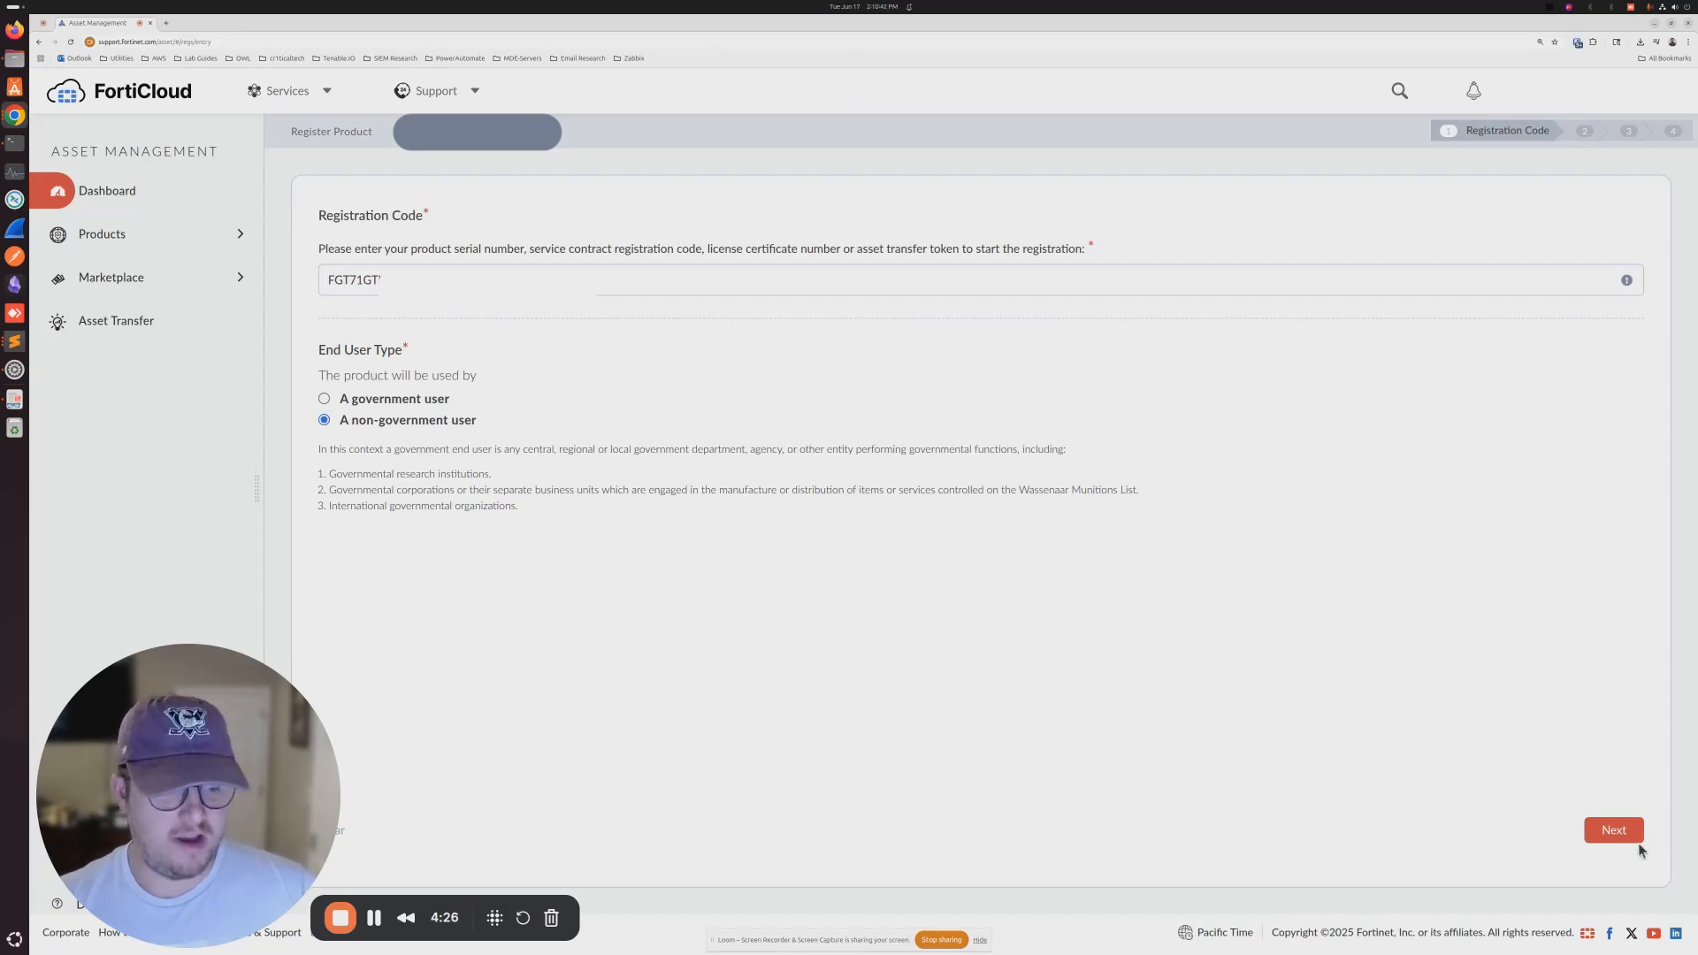
- Advance to Registration Info and paste the FortiGate-71G's FortiCloud key from the notes
{"action": "left_click", "coordinate": [1615, 831]}
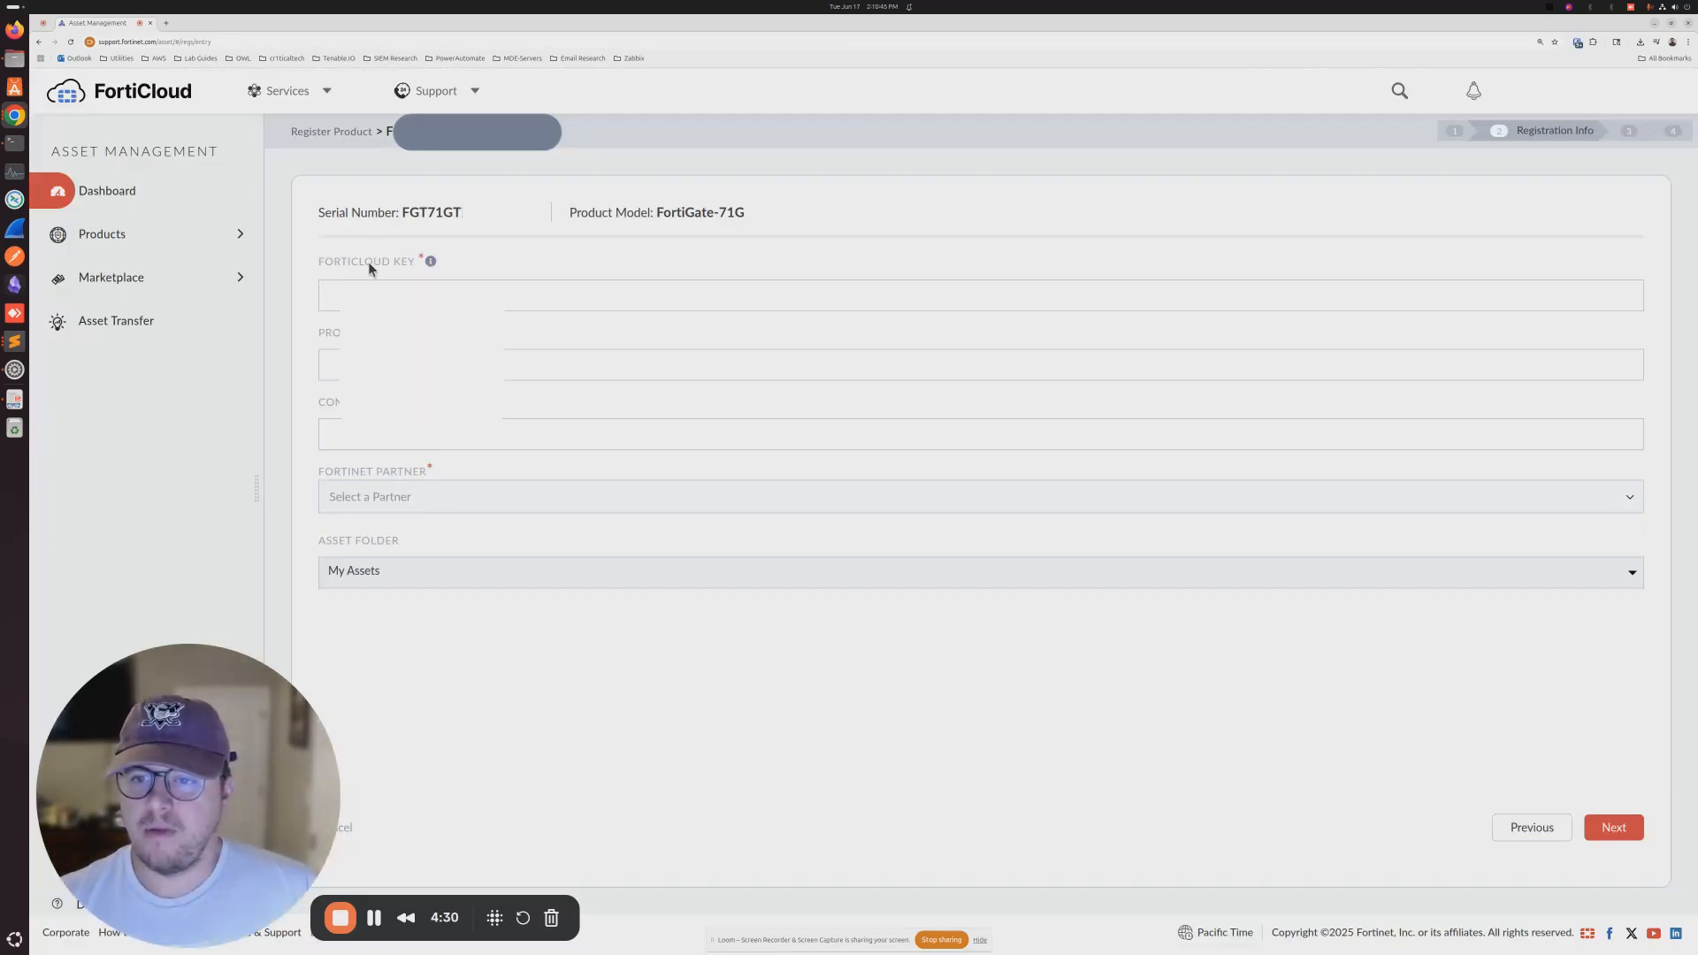
{"action": "mouse_move", "coordinate": [431, 264]}
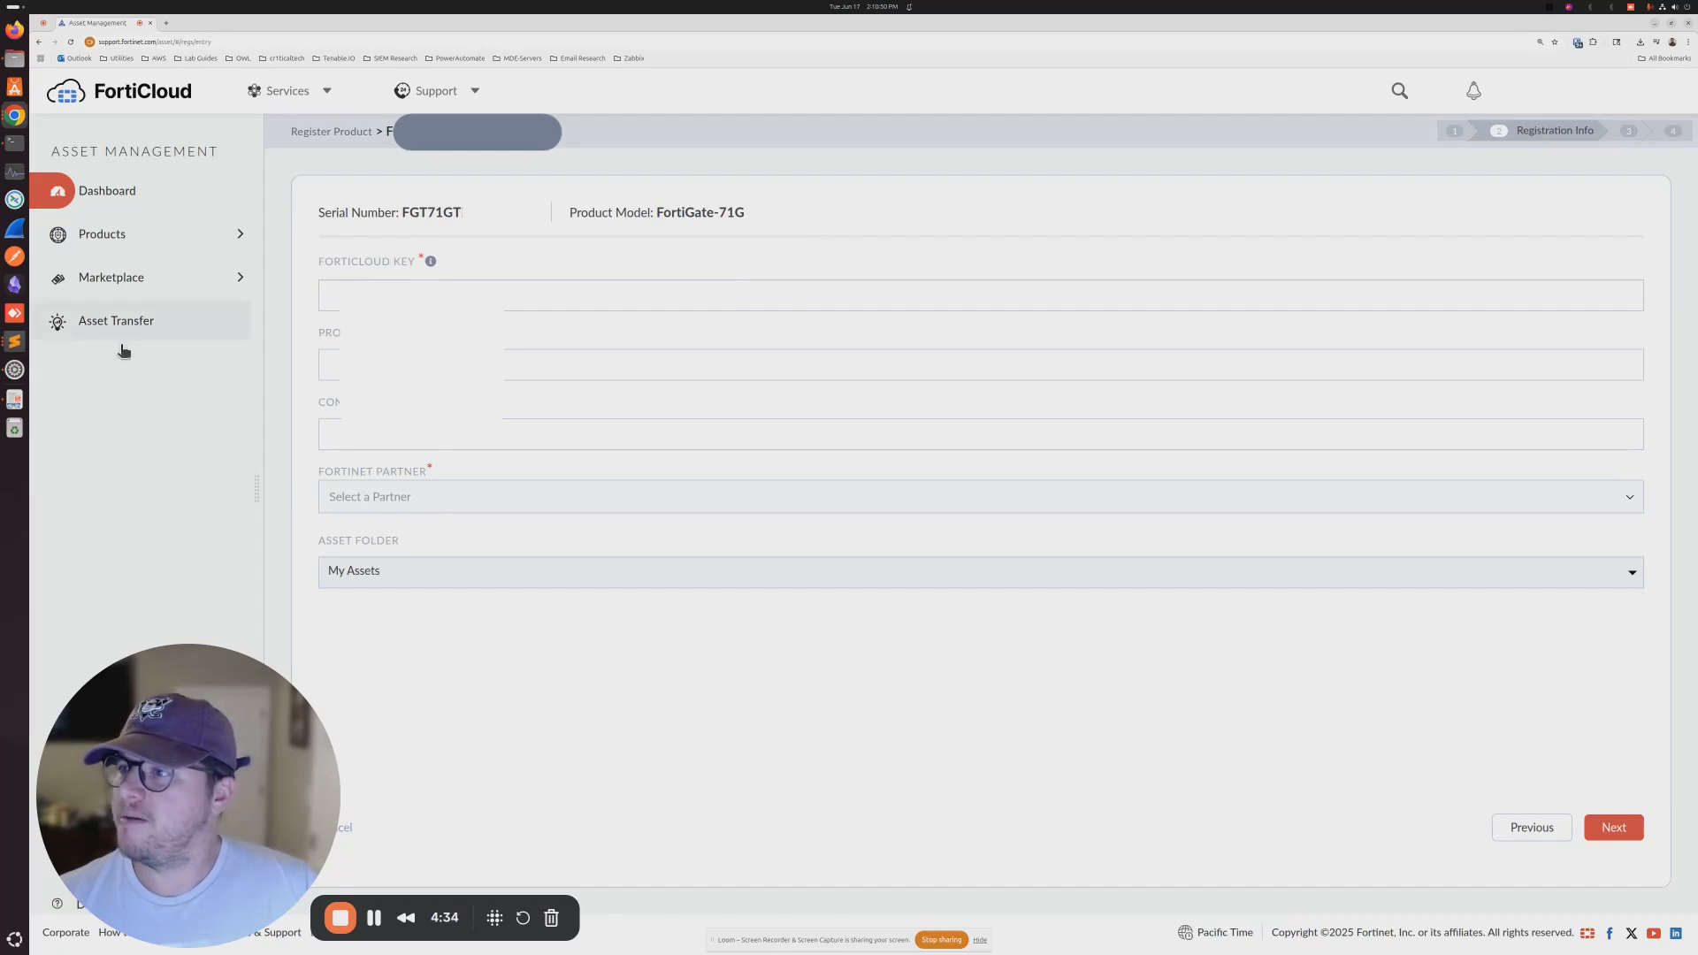
{"action": "key", "text": "alt+Tab"}
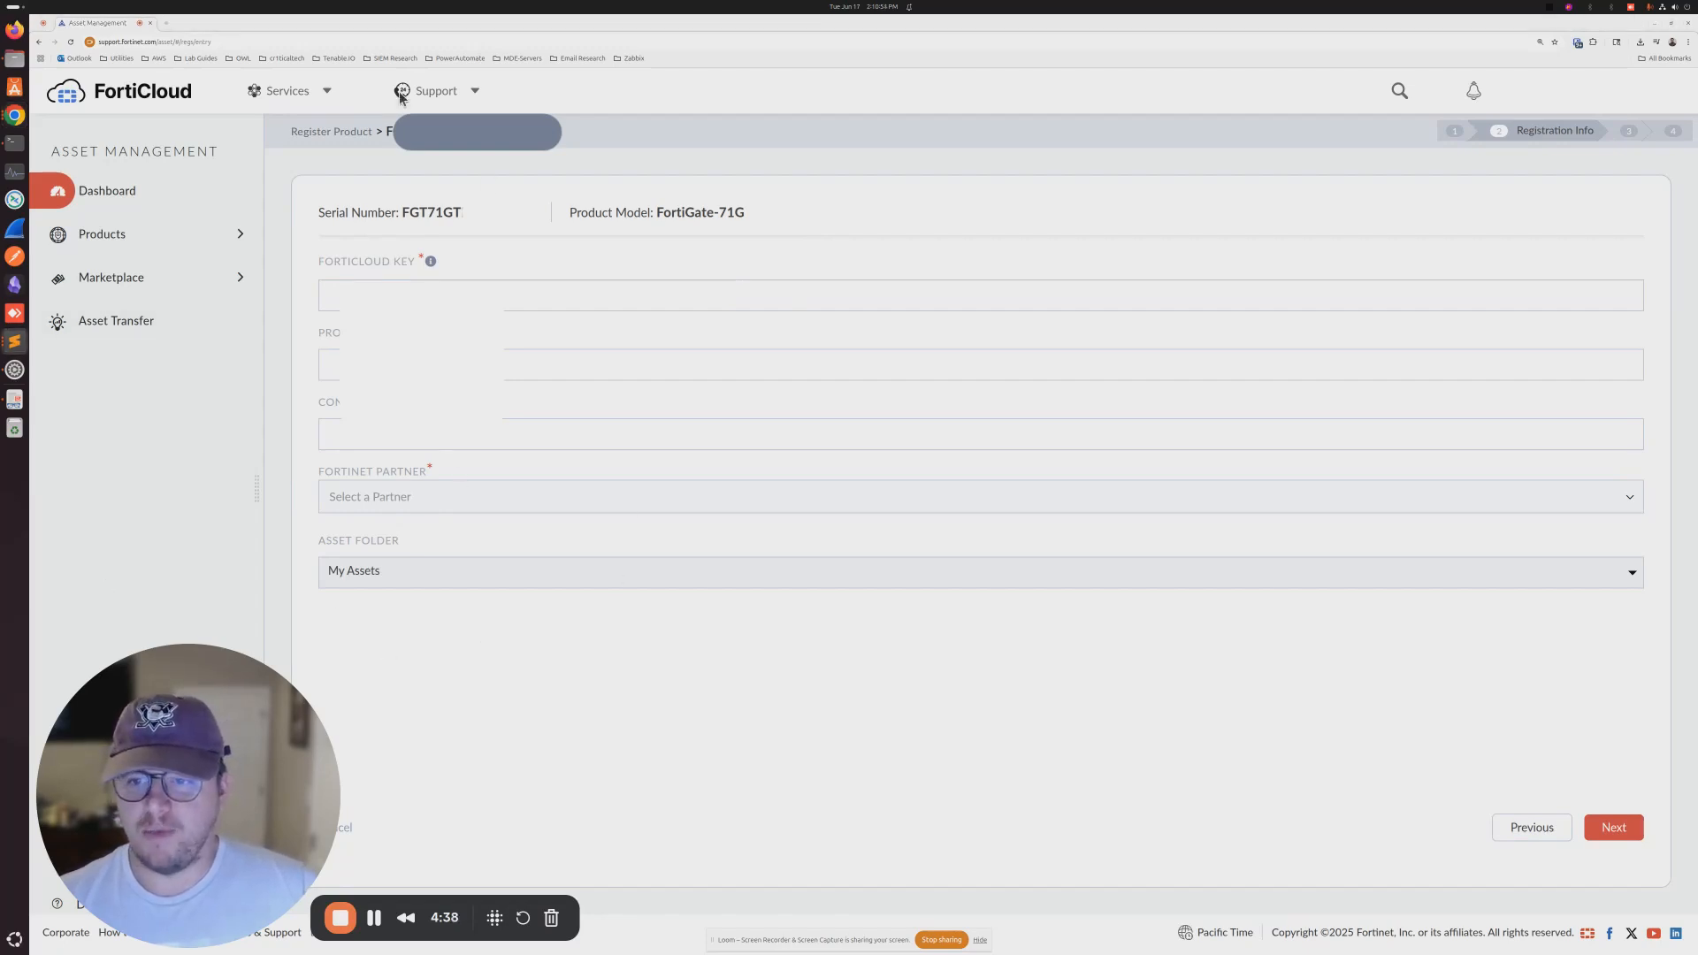
{"action": "key", "text": "alt+Tab"}
{"action": "key", "text": "ctrl+v"}
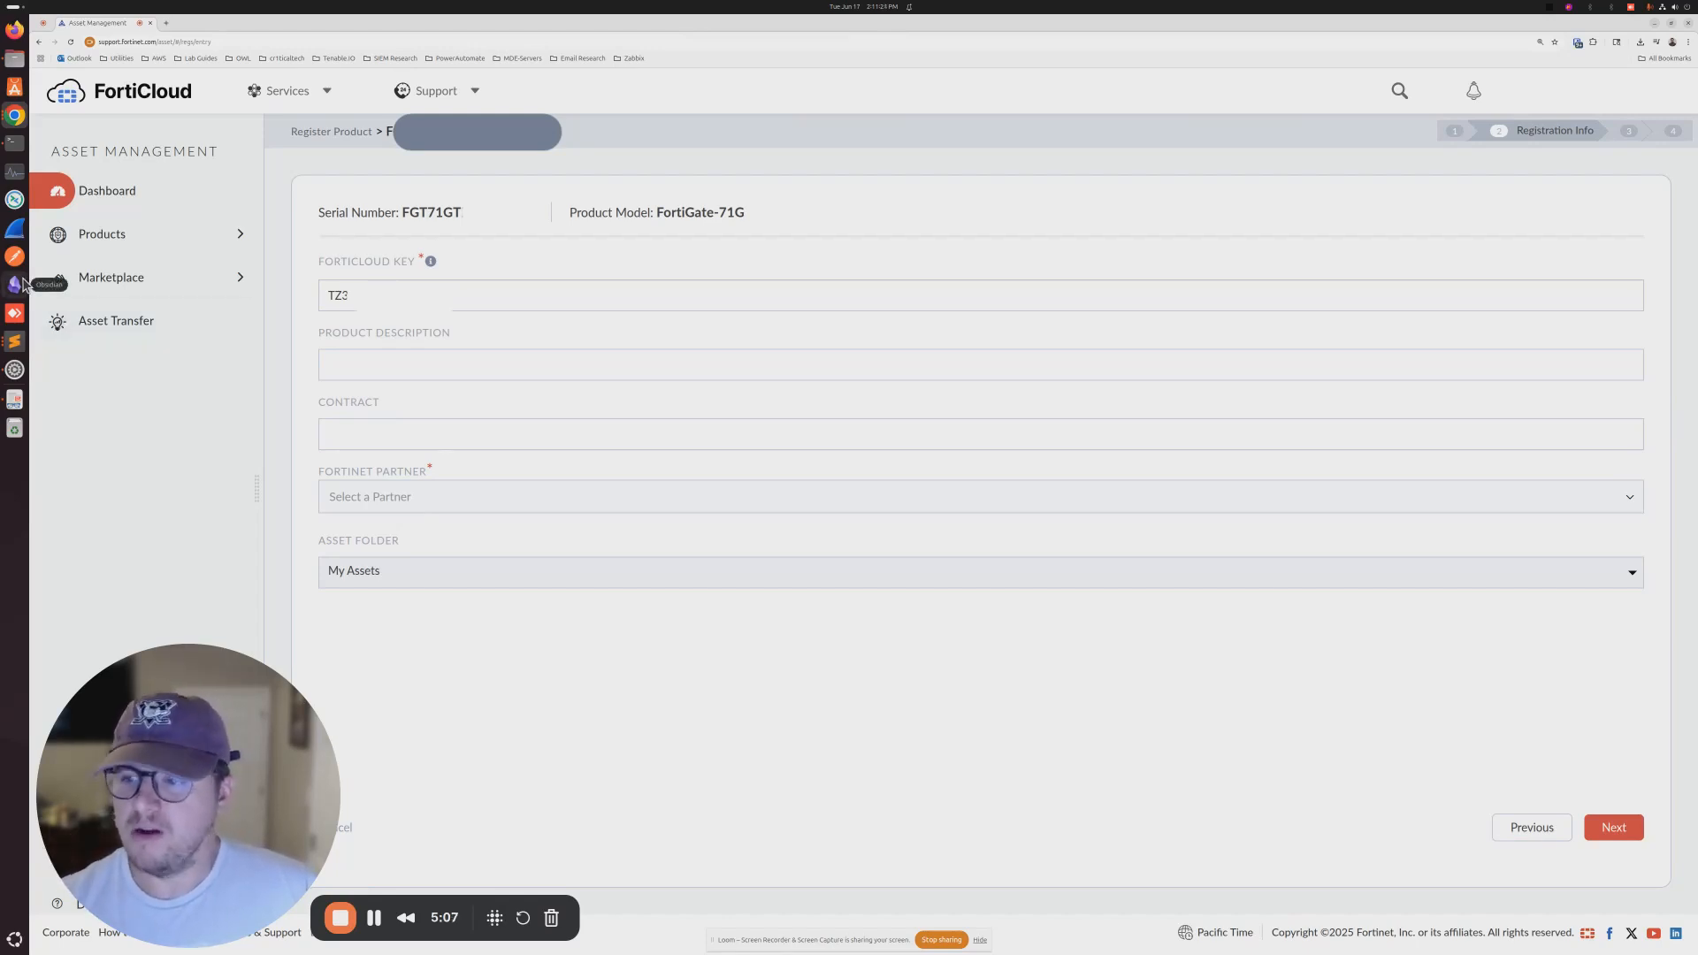
{"action": "left_click", "coordinate": [17, 398]}
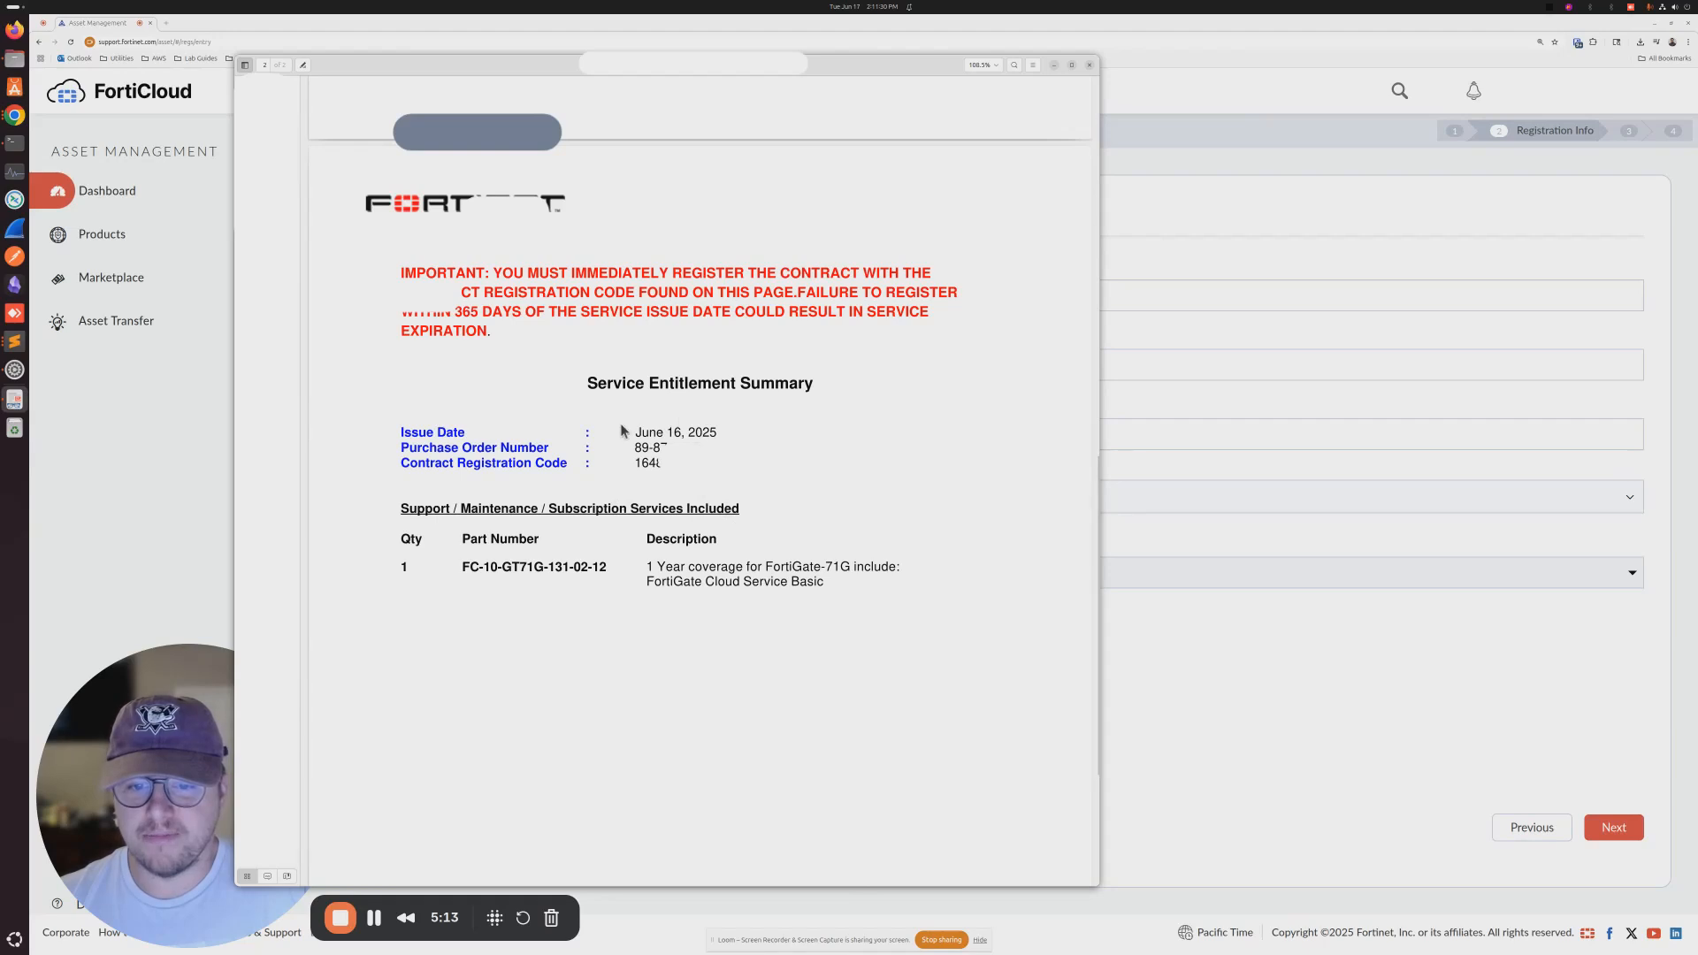
- Copy the Contract Registration Code from the Service Entitlement Summary PDF, then close the viewer
{"action": "left_click_drag", "start_coordinate": [634, 467], "coordinate": [663, 466]}
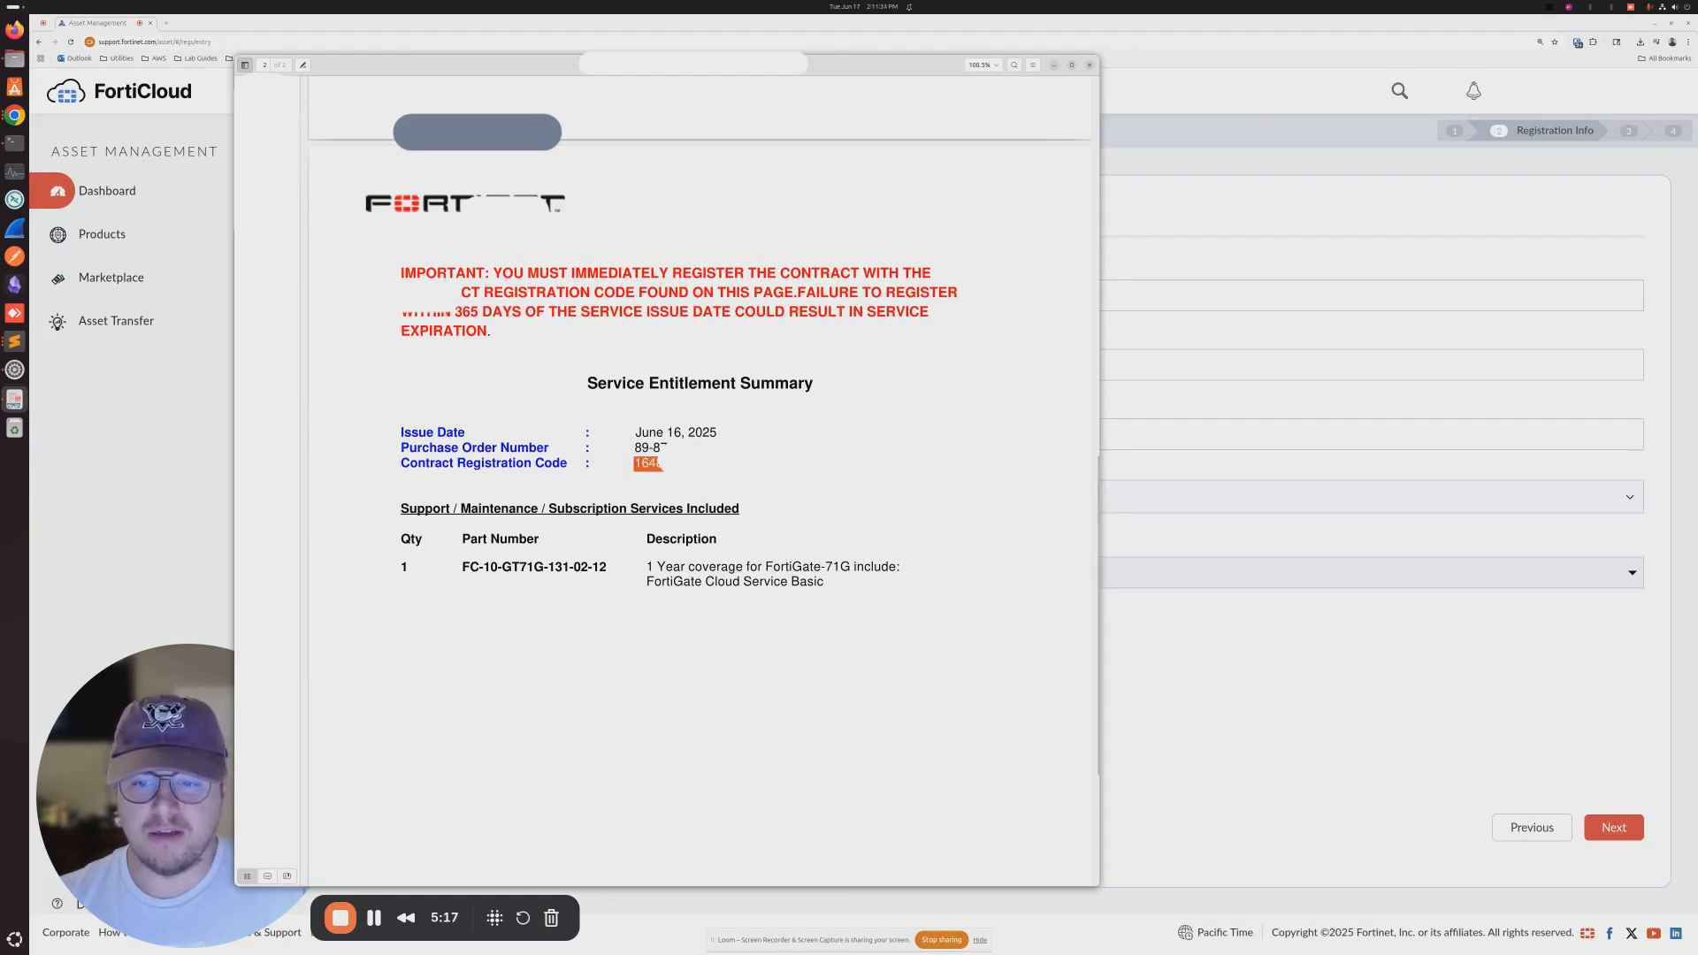
{"action": "left_click", "coordinate": [1055, 65]}
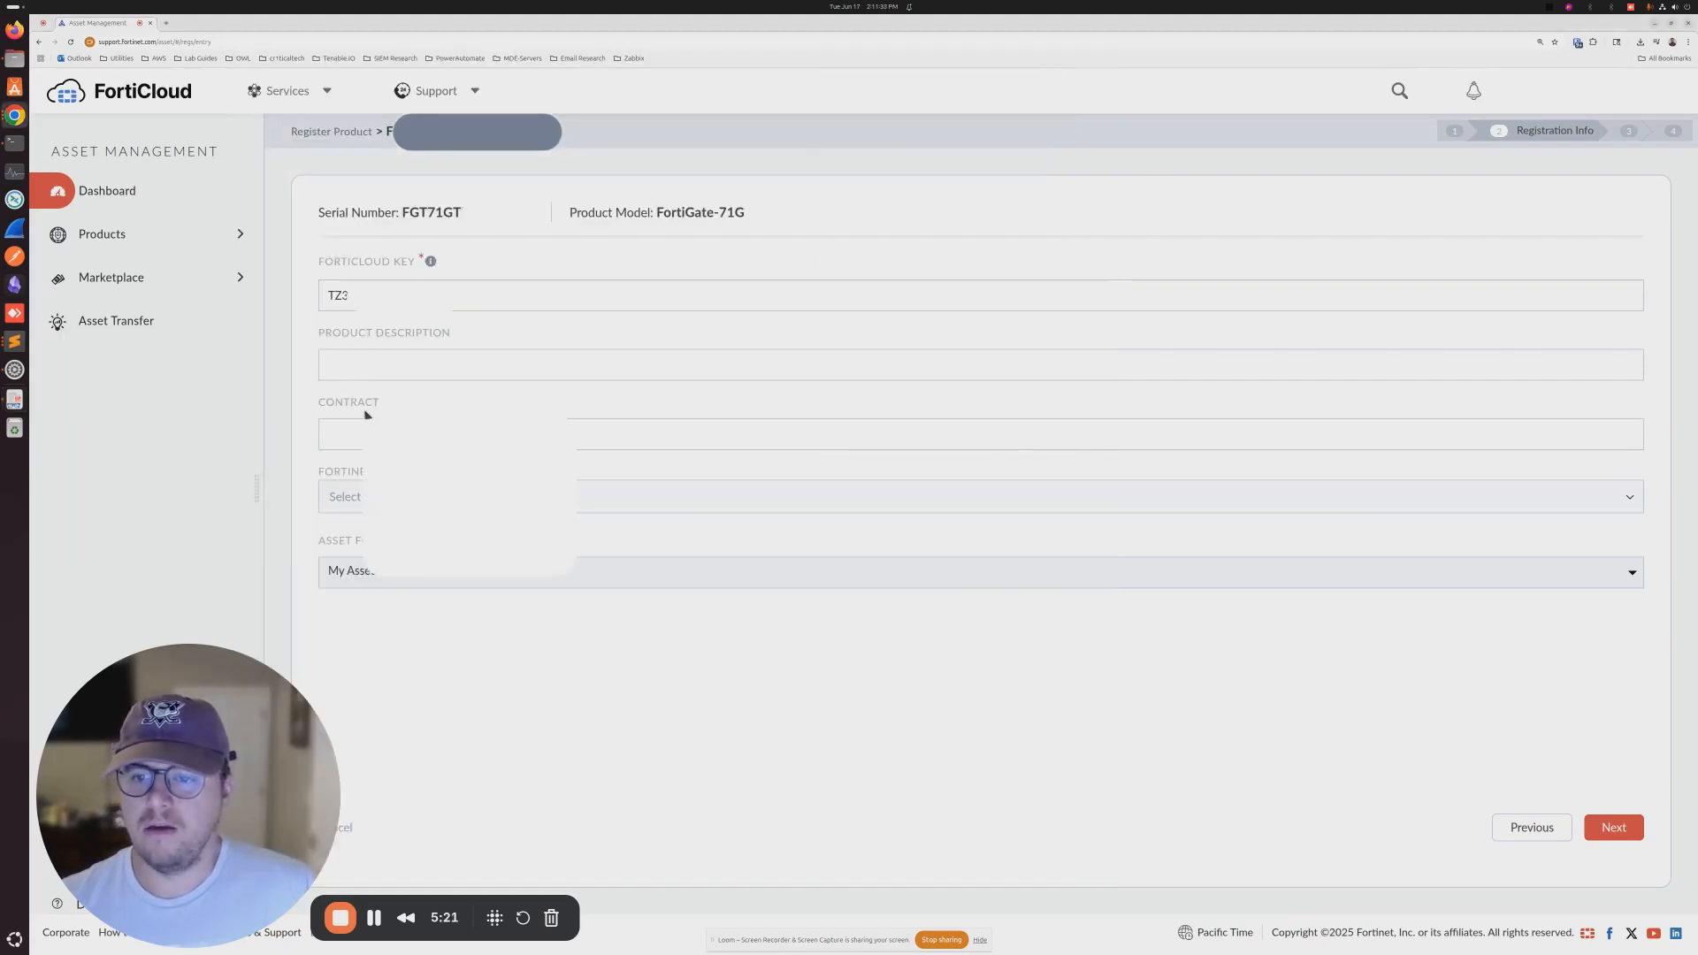
- Paste the contract code, select the reseller as Fortinet Partner, and submit the details
{"action": "type", "text": "164L"}
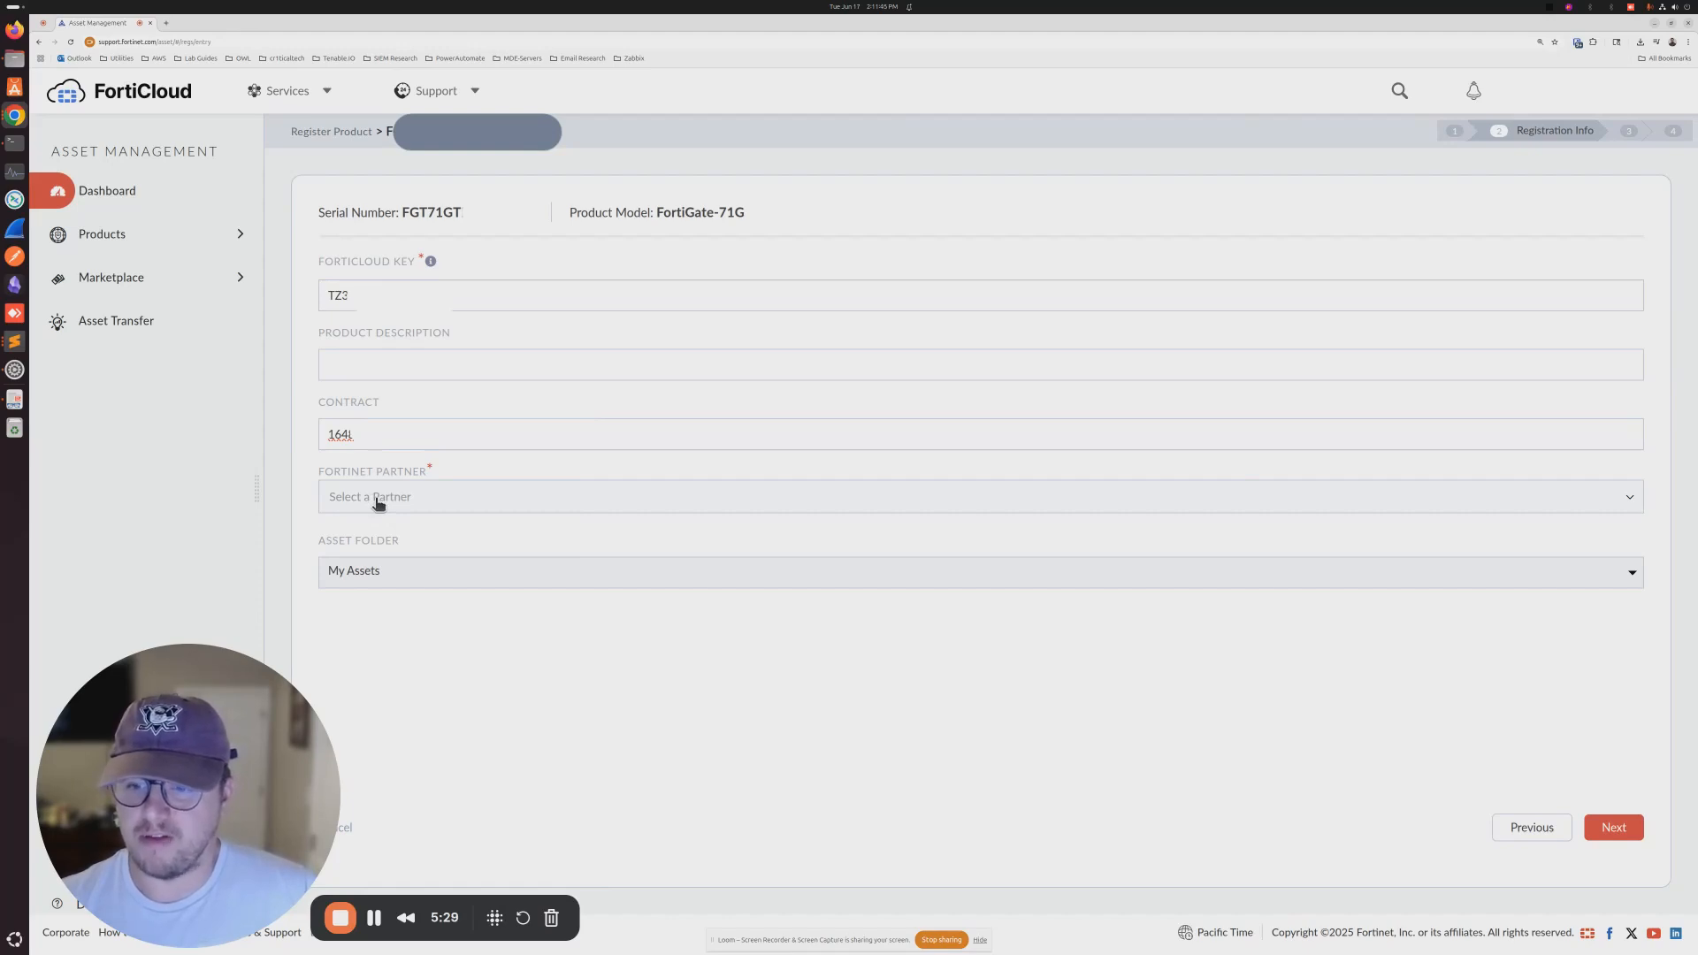
{"action": "left_click", "coordinate": [379, 499]}
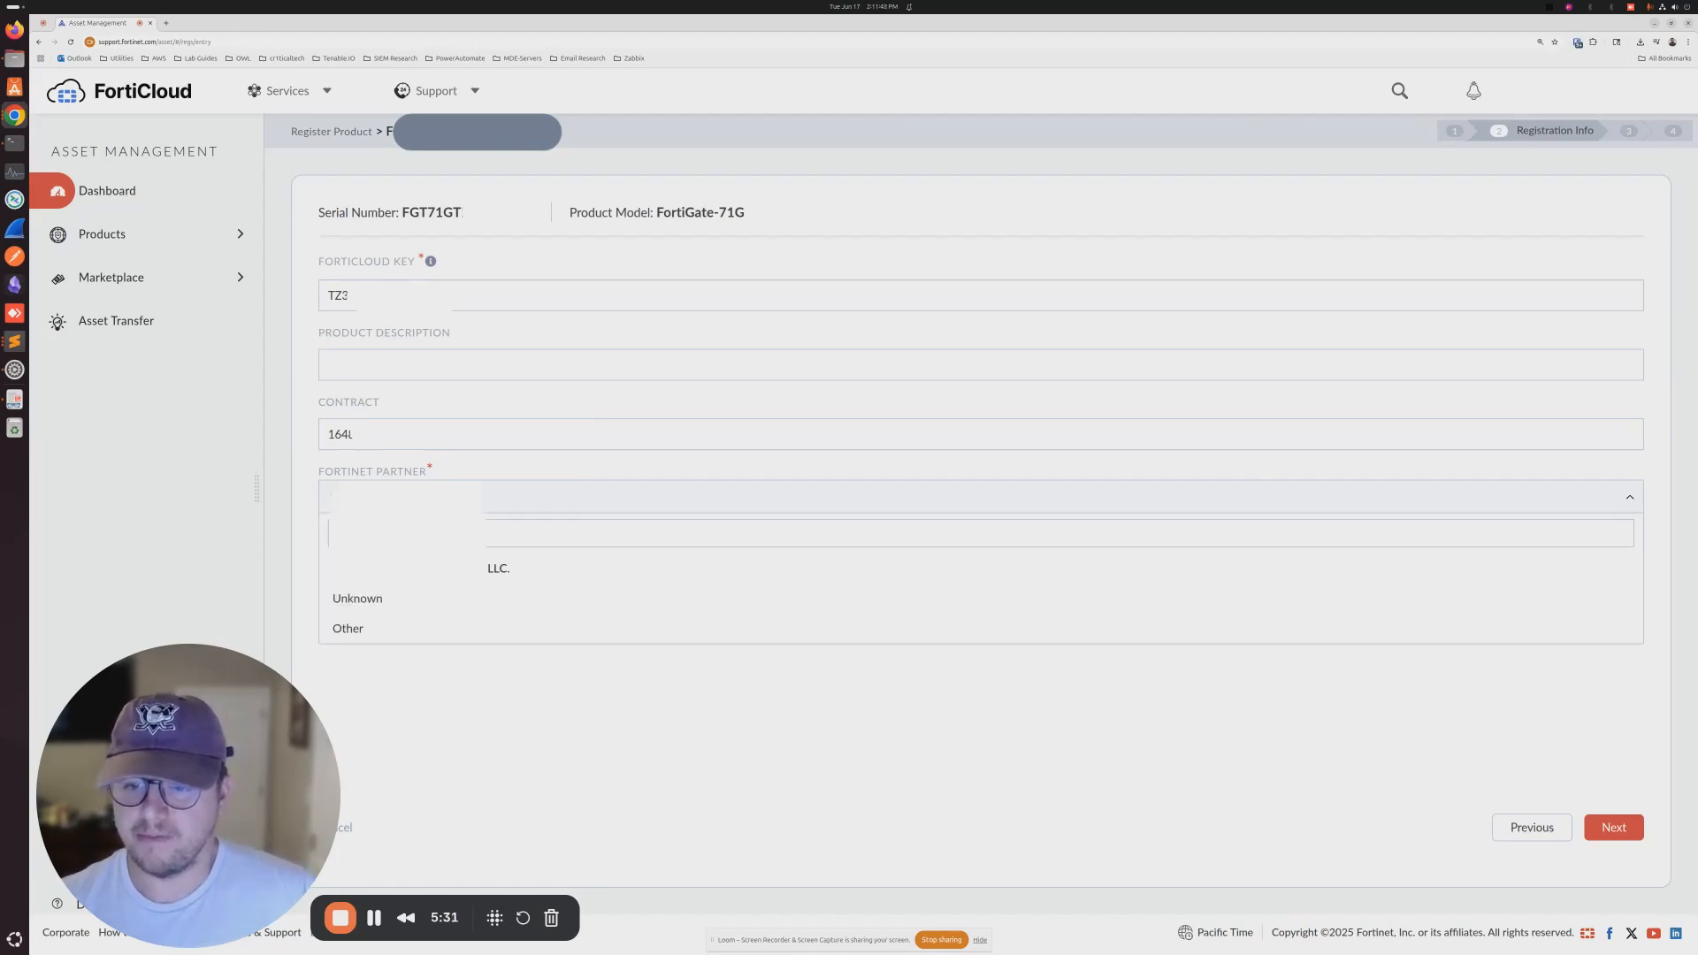
{"action": "left_click", "coordinate": [398, 567]}
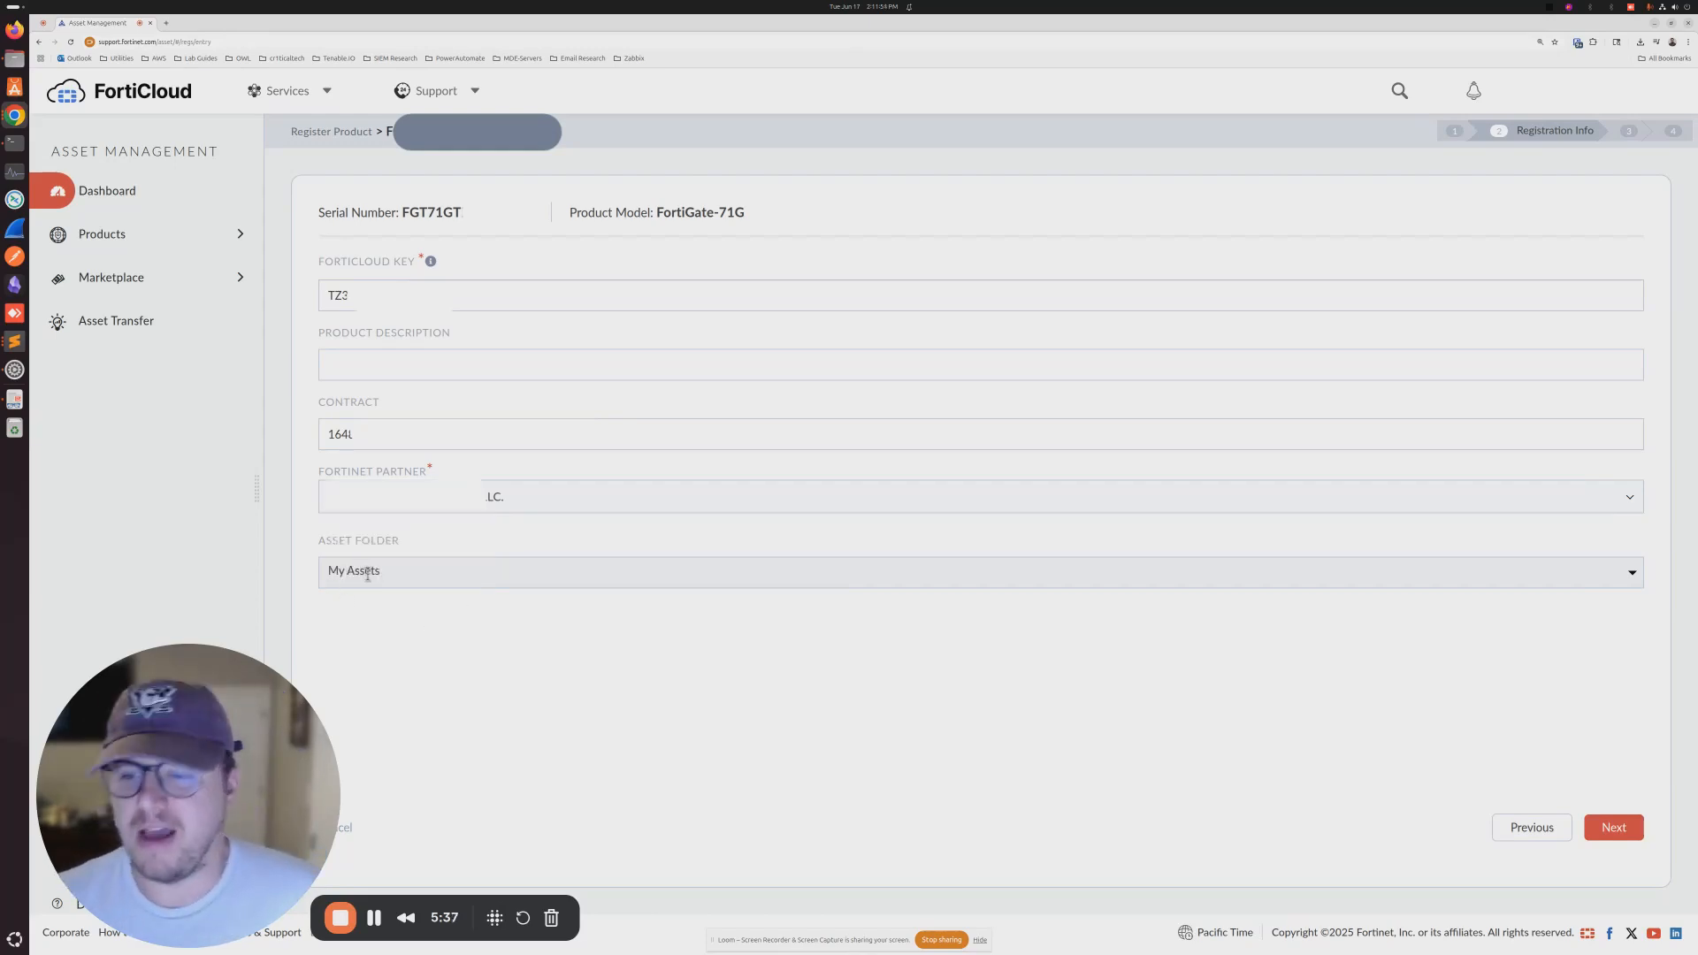
{"action": "left_click", "coordinate": [1589, 822]}
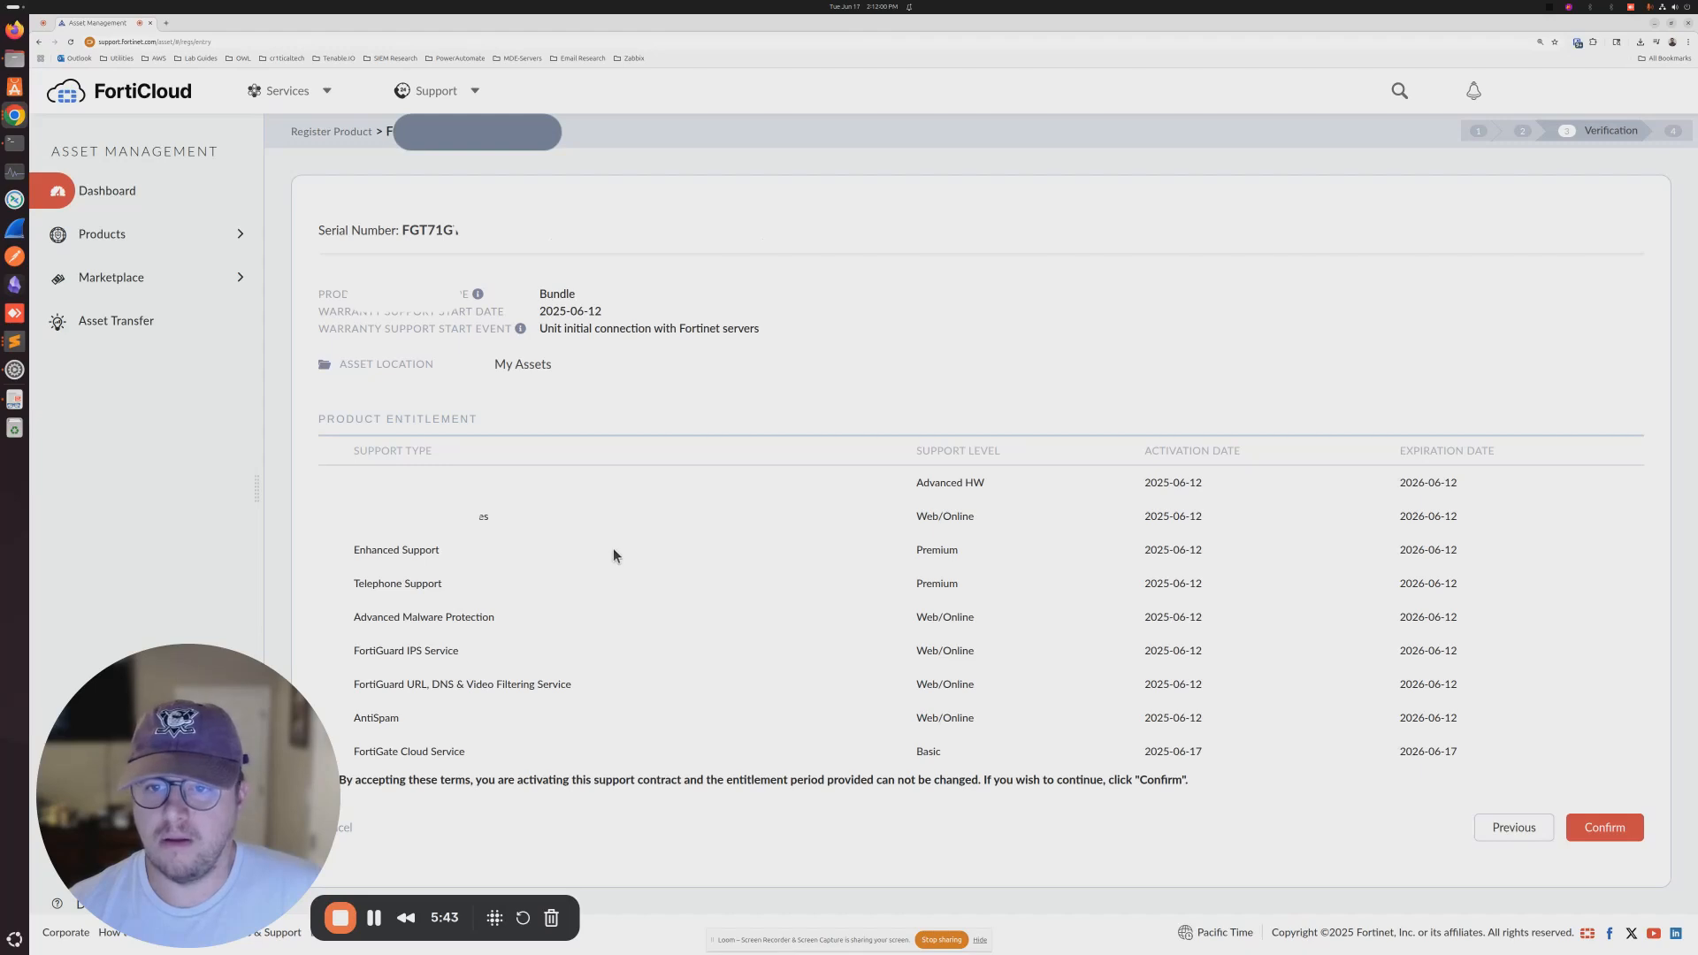
- Review the FortiGate Cloud Service Basic entitlement, accept the terms and confirm registration
{"action": "left_click_drag", "start_coordinate": [231, 771], "coordinate": [242, 381]}
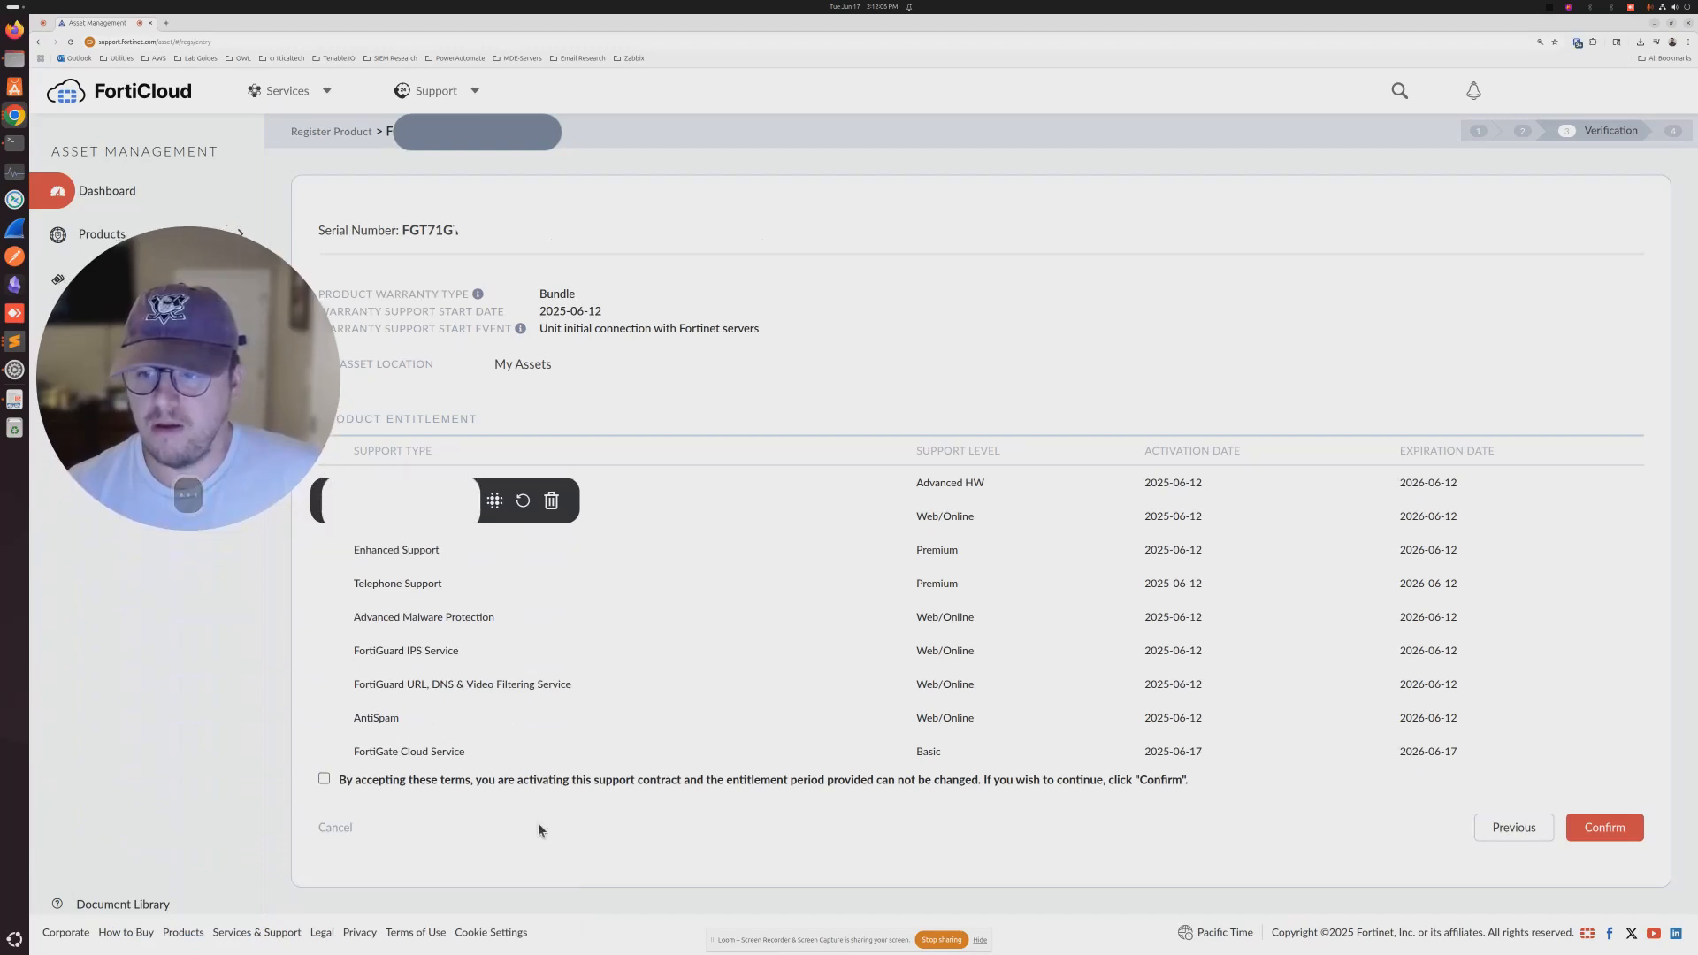
{"action": "left_click_drag", "start_coordinate": [350, 759], "coordinate": [1451, 752]}
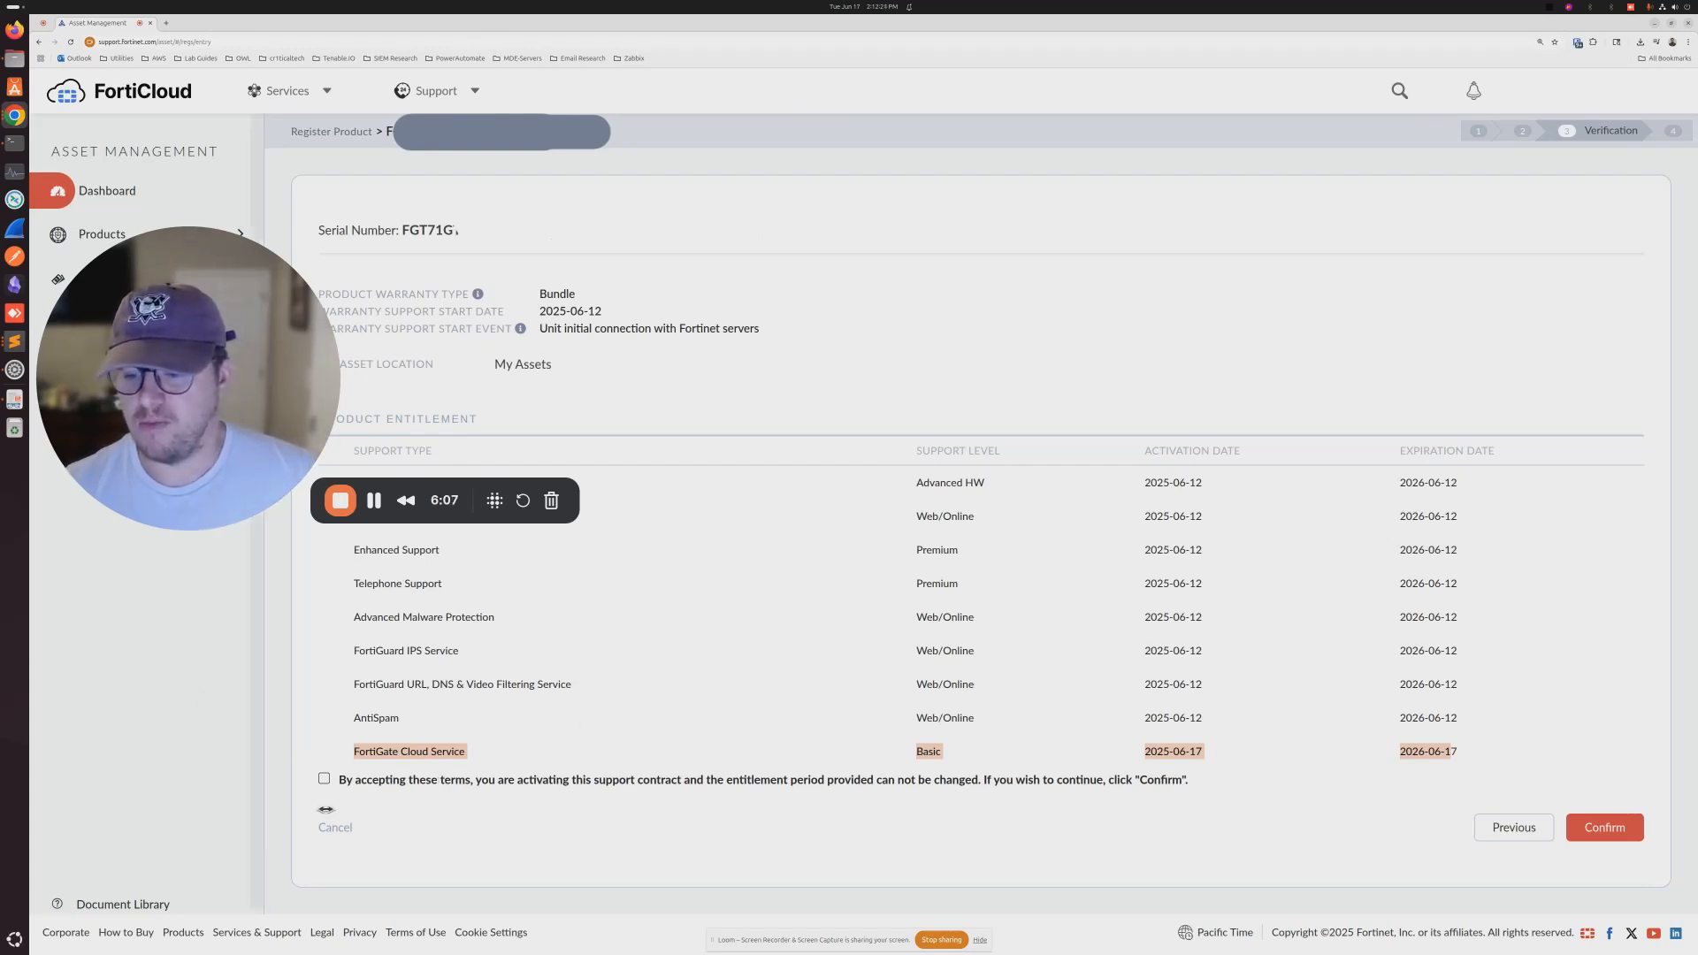
{"action": "left_click", "coordinate": [324, 778]}
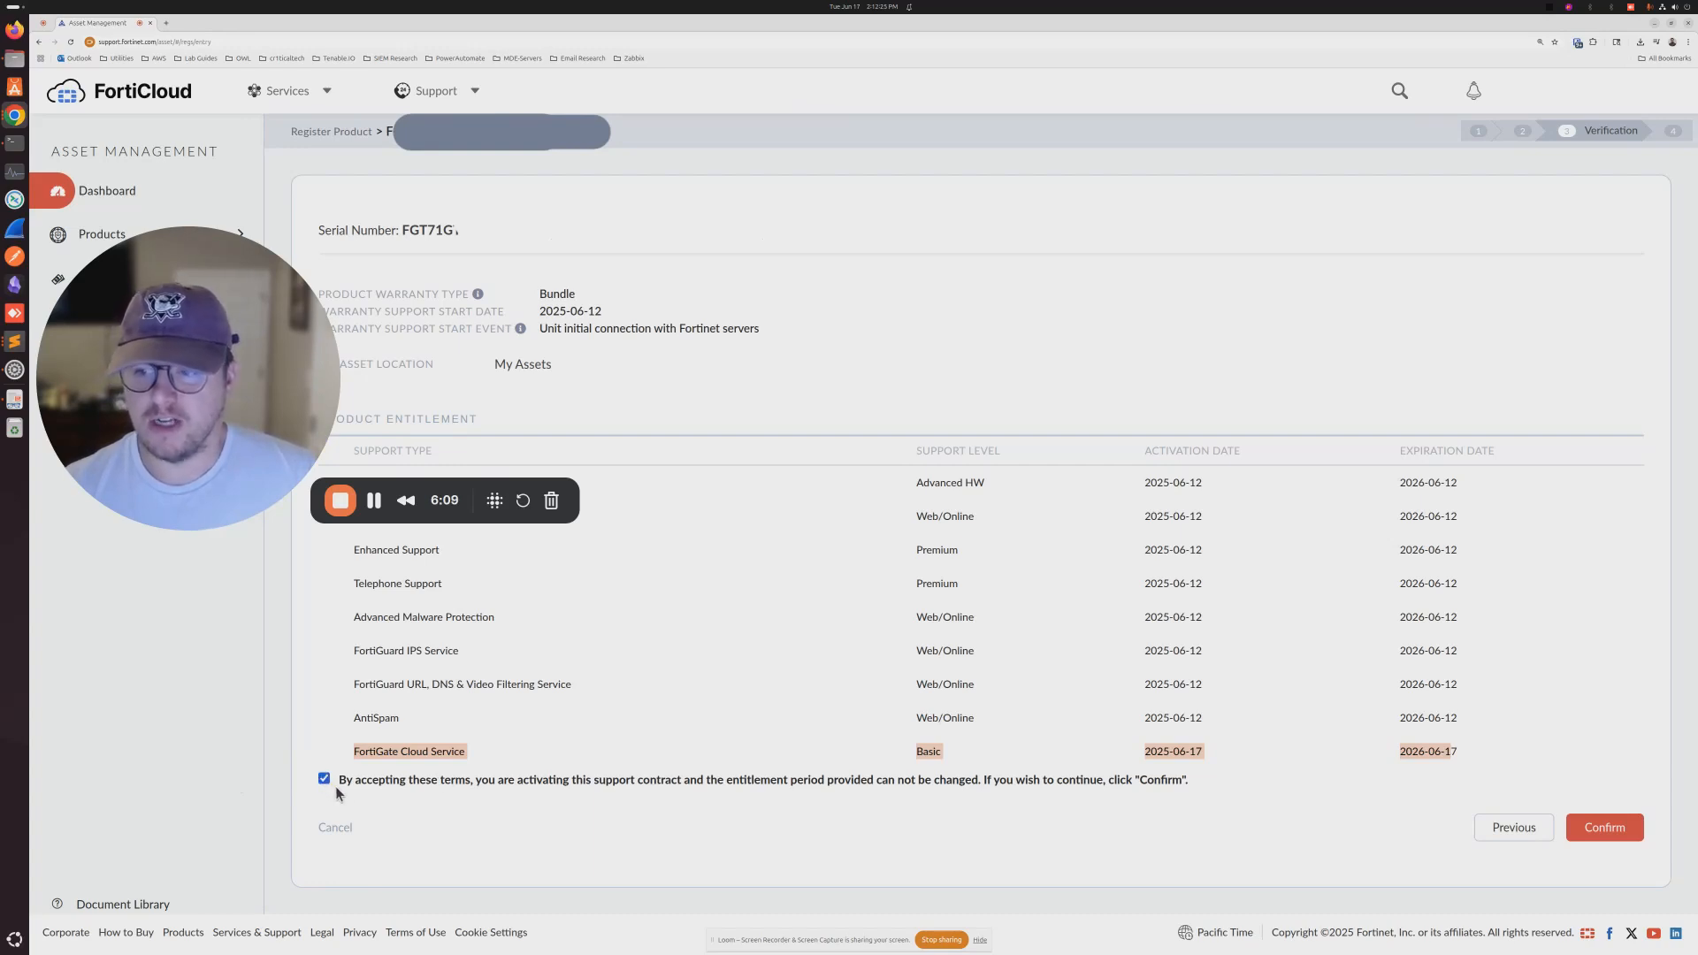
{"action": "left_click", "coordinate": [1614, 830]}
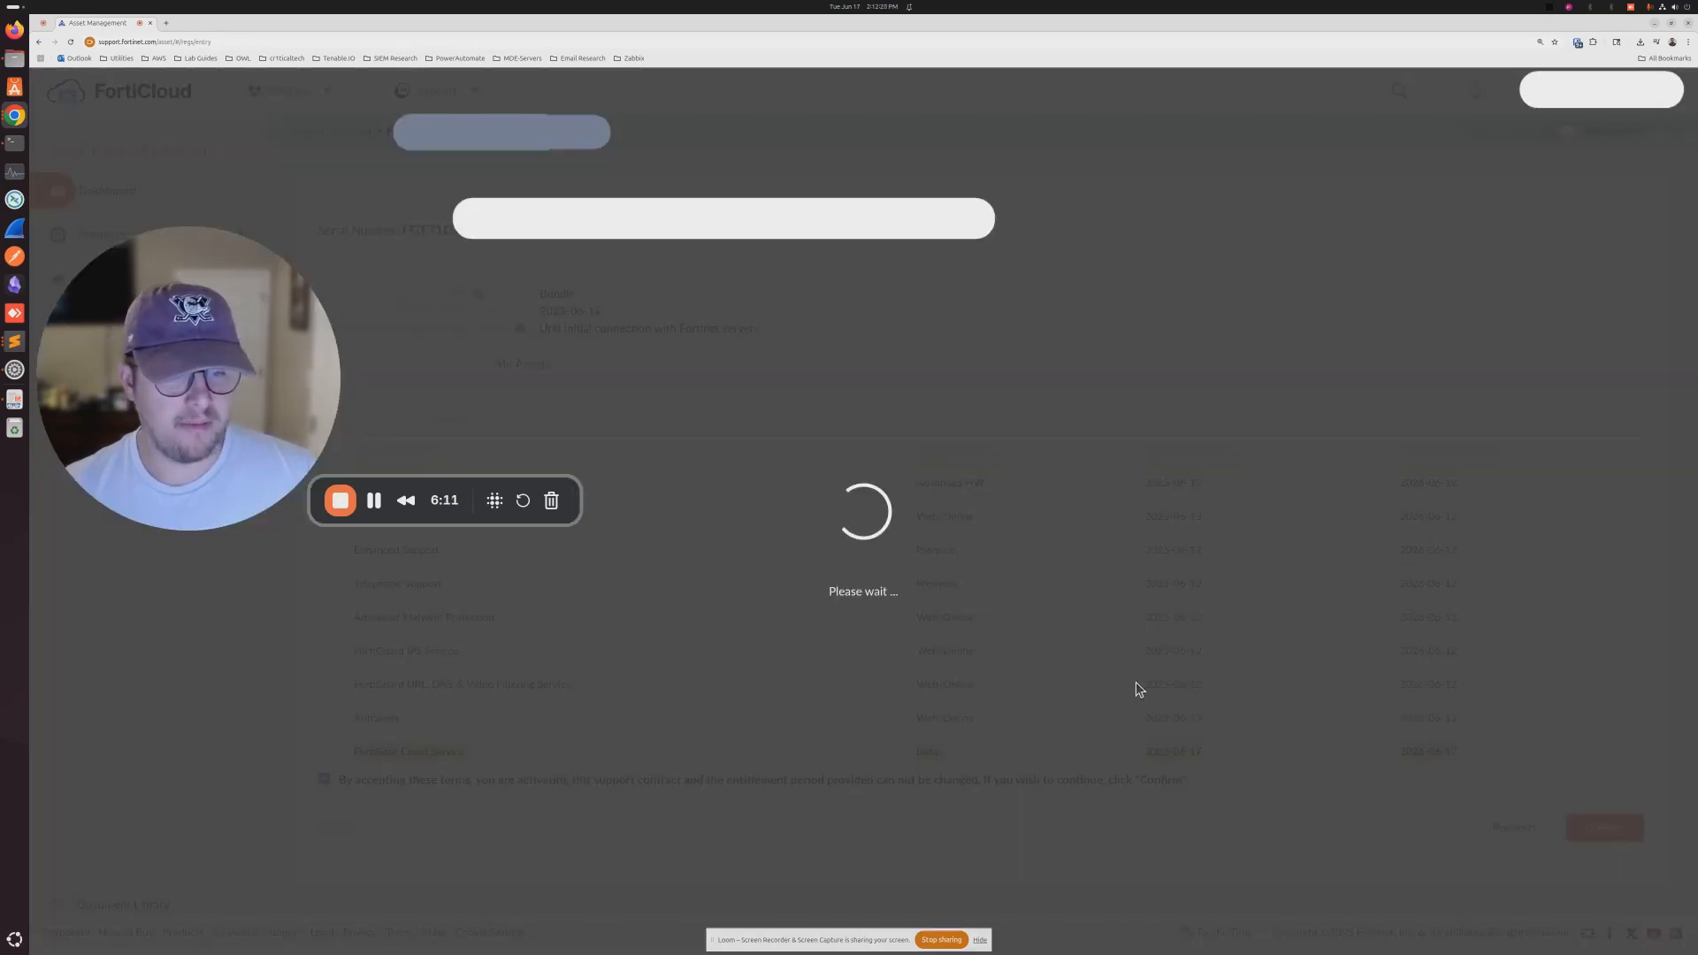
{"action": "left_click_drag", "start_coordinate": [207, 440], "coordinate": [220, 789]}
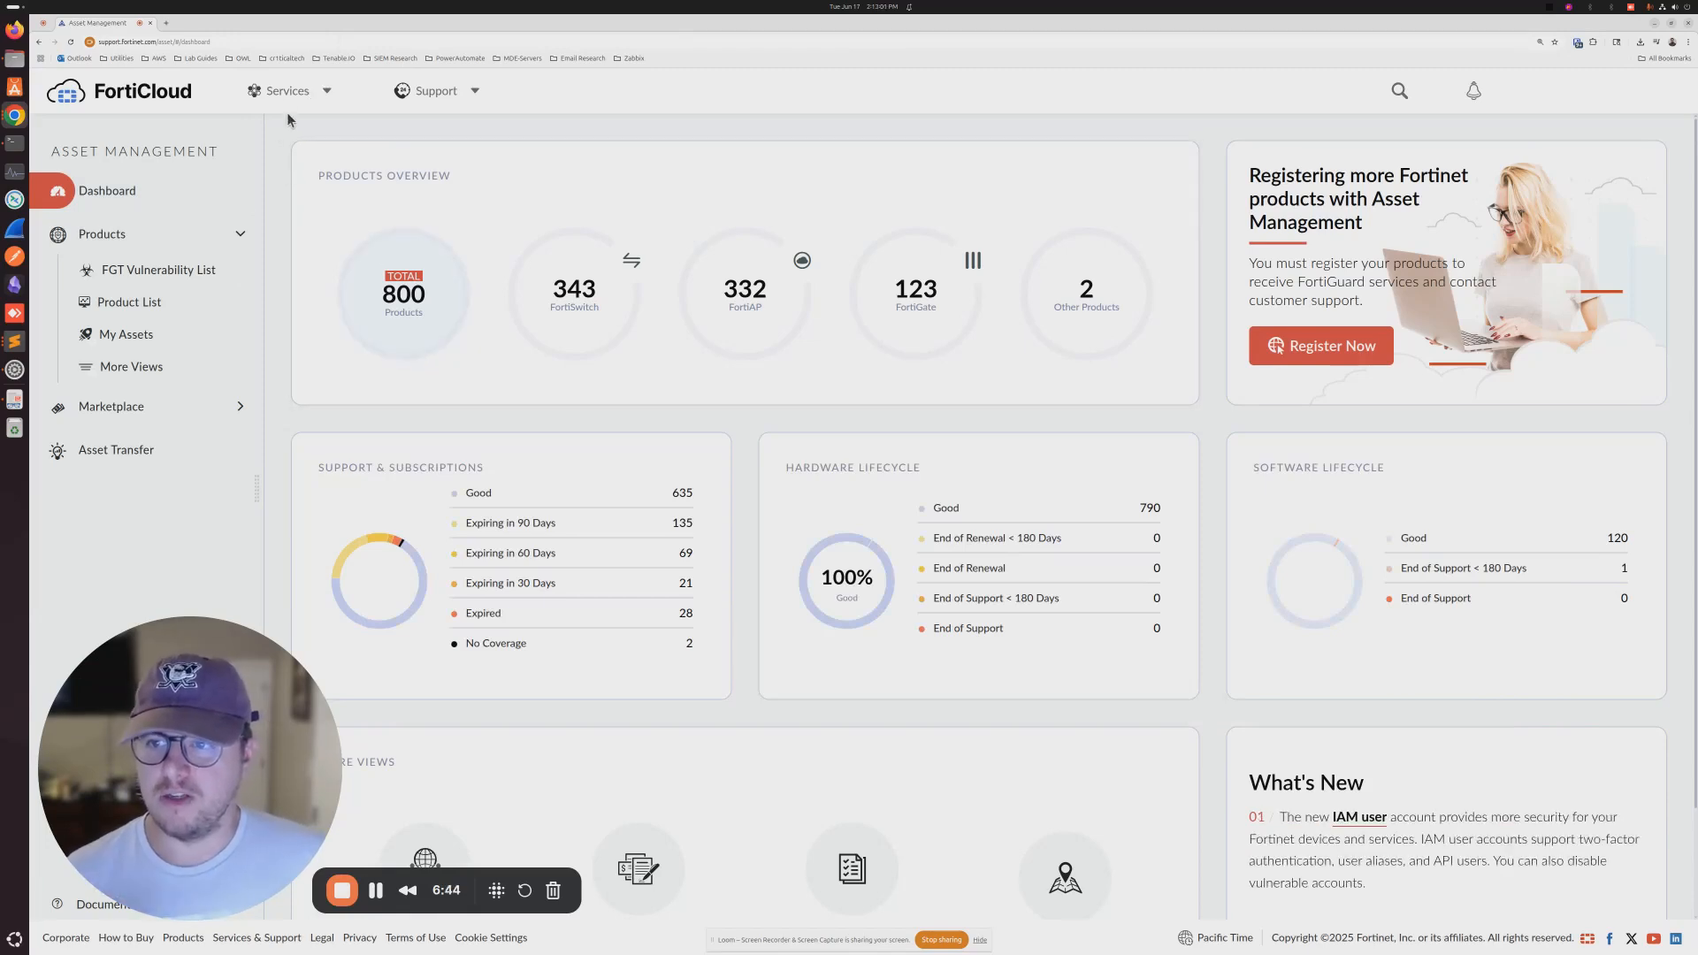
- Launch FortiGate Cloud from the Services menu under Cloud Management
{"action": "left_click", "coordinate": [284, 95]}
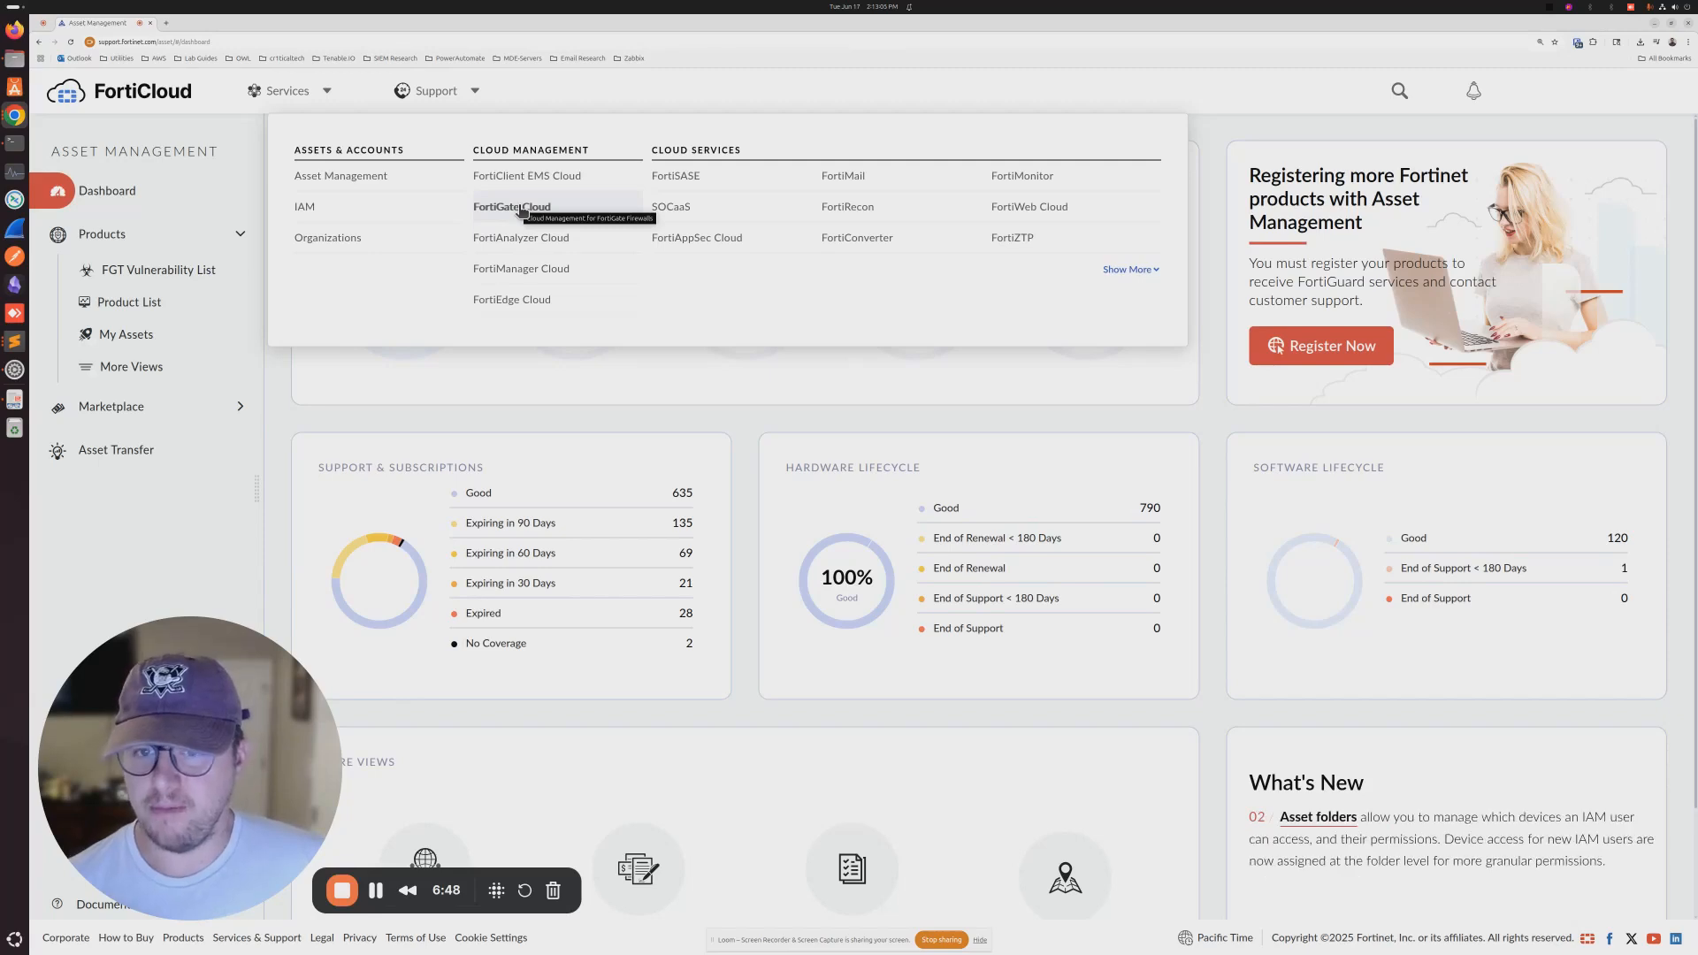
{"action": "left_click", "coordinate": [520, 209]}
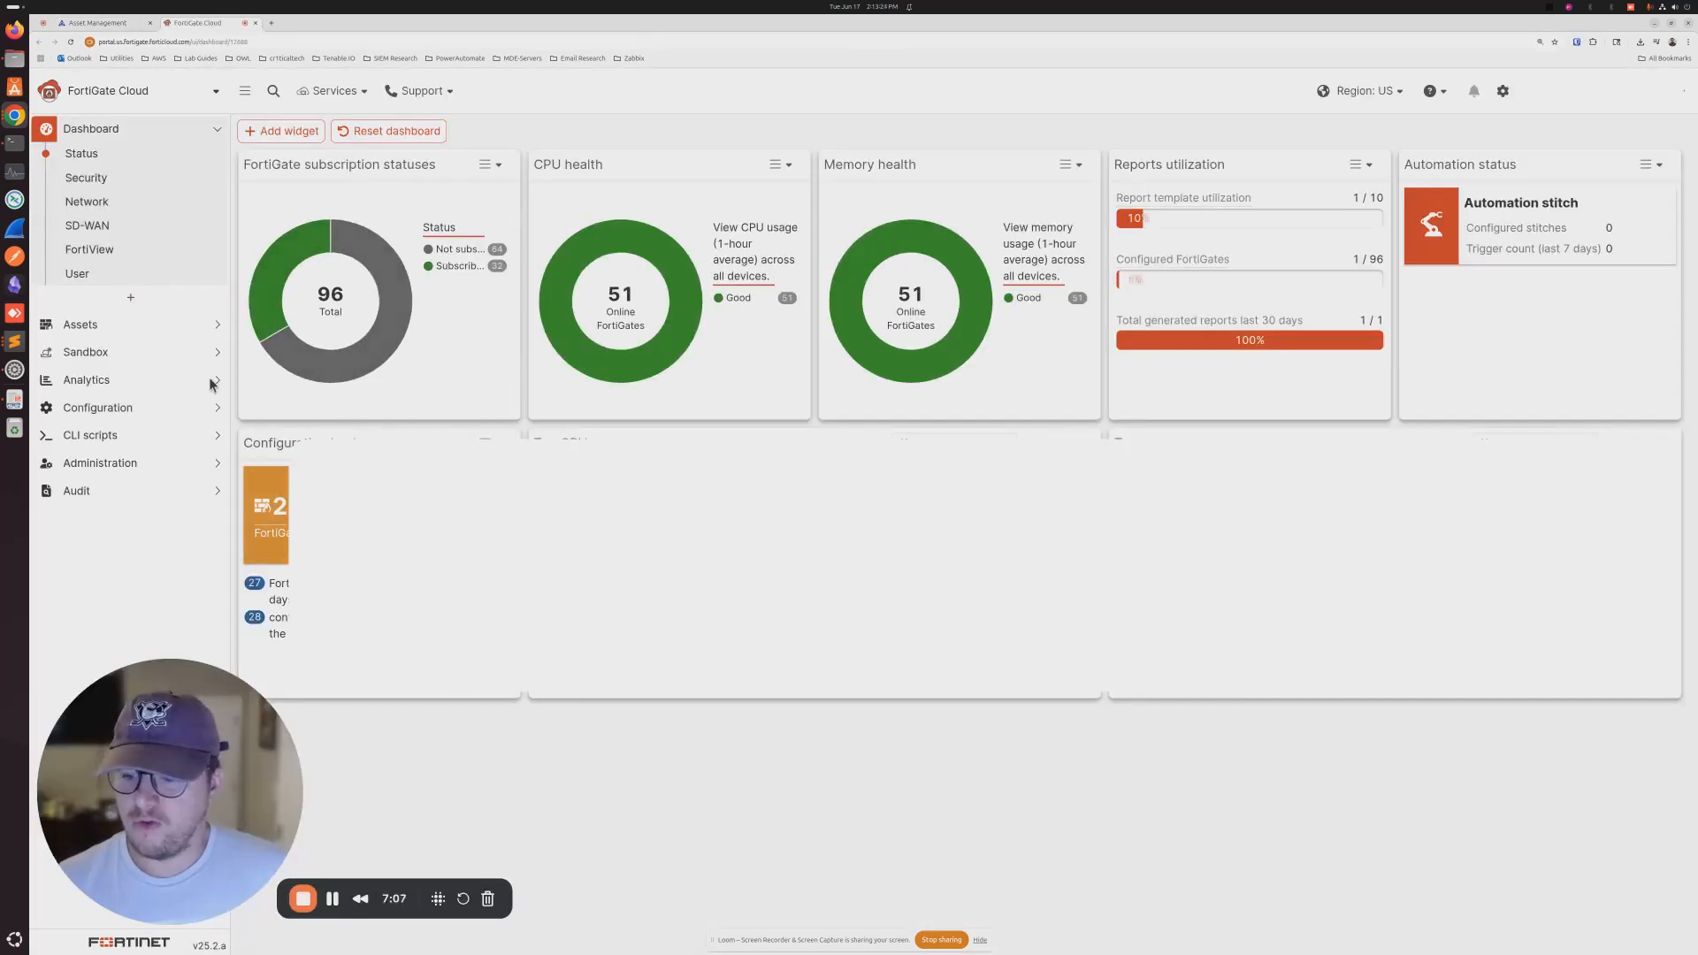
- Go to Assets > Asset list and open the Add FortiGate inventory panel
{"action": "left_click", "coordinate": [92, 326]}
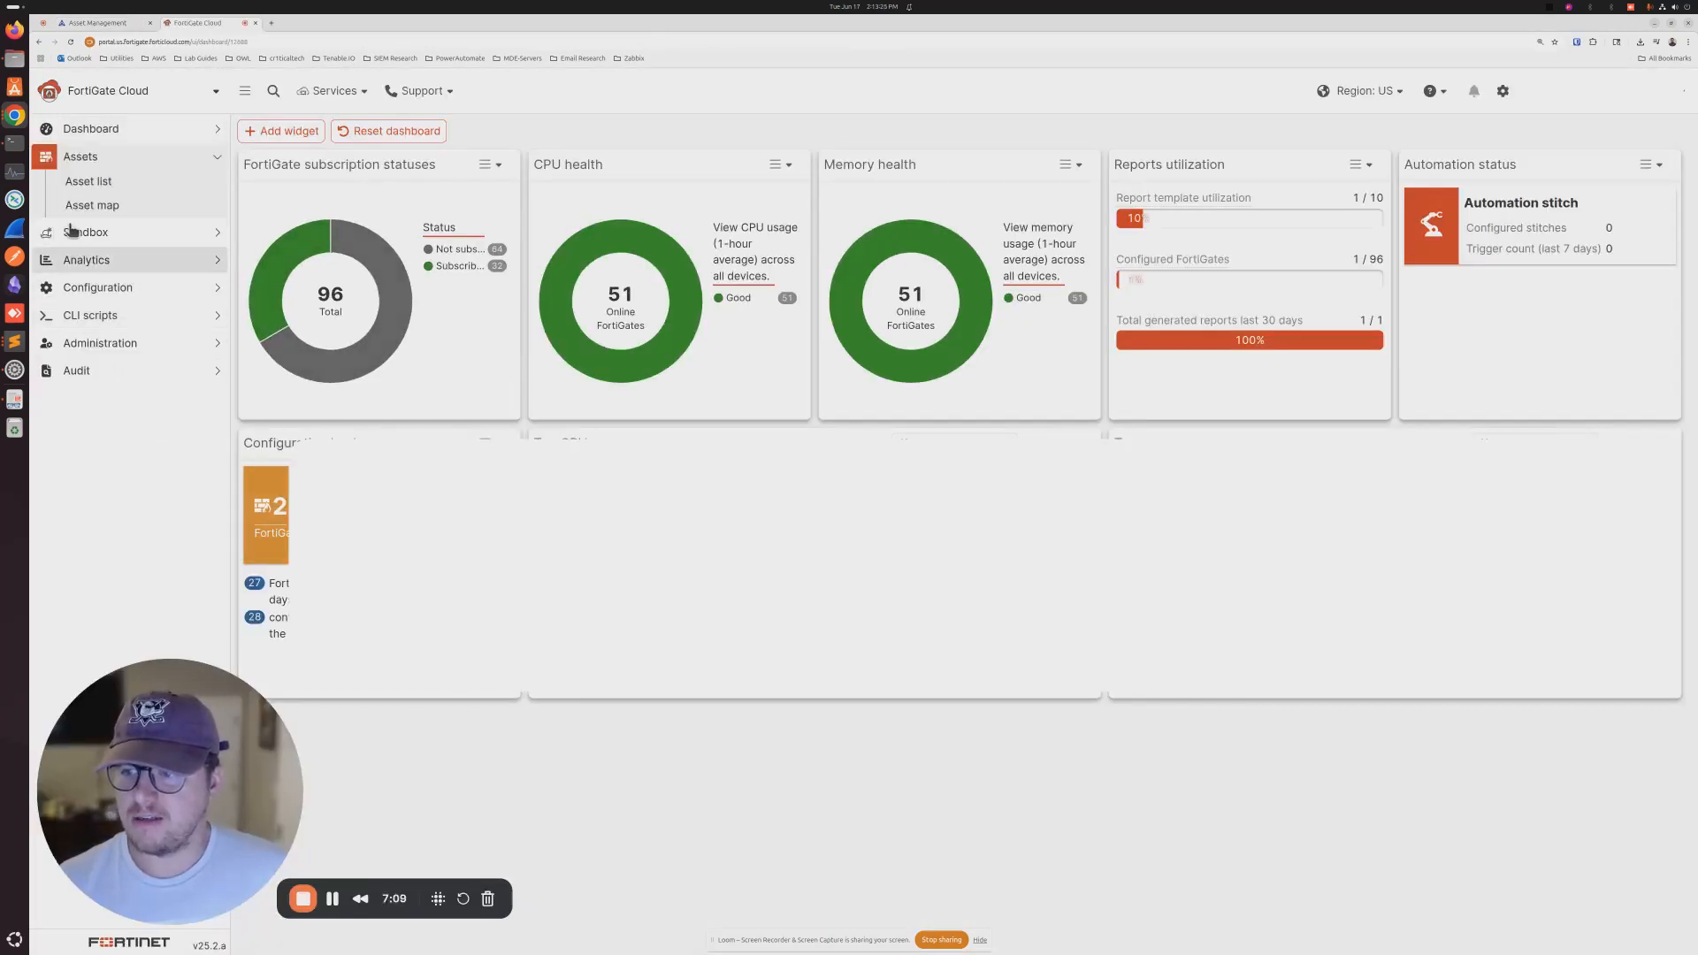
{"action": "left_click", "coordinate": [79, 183]}
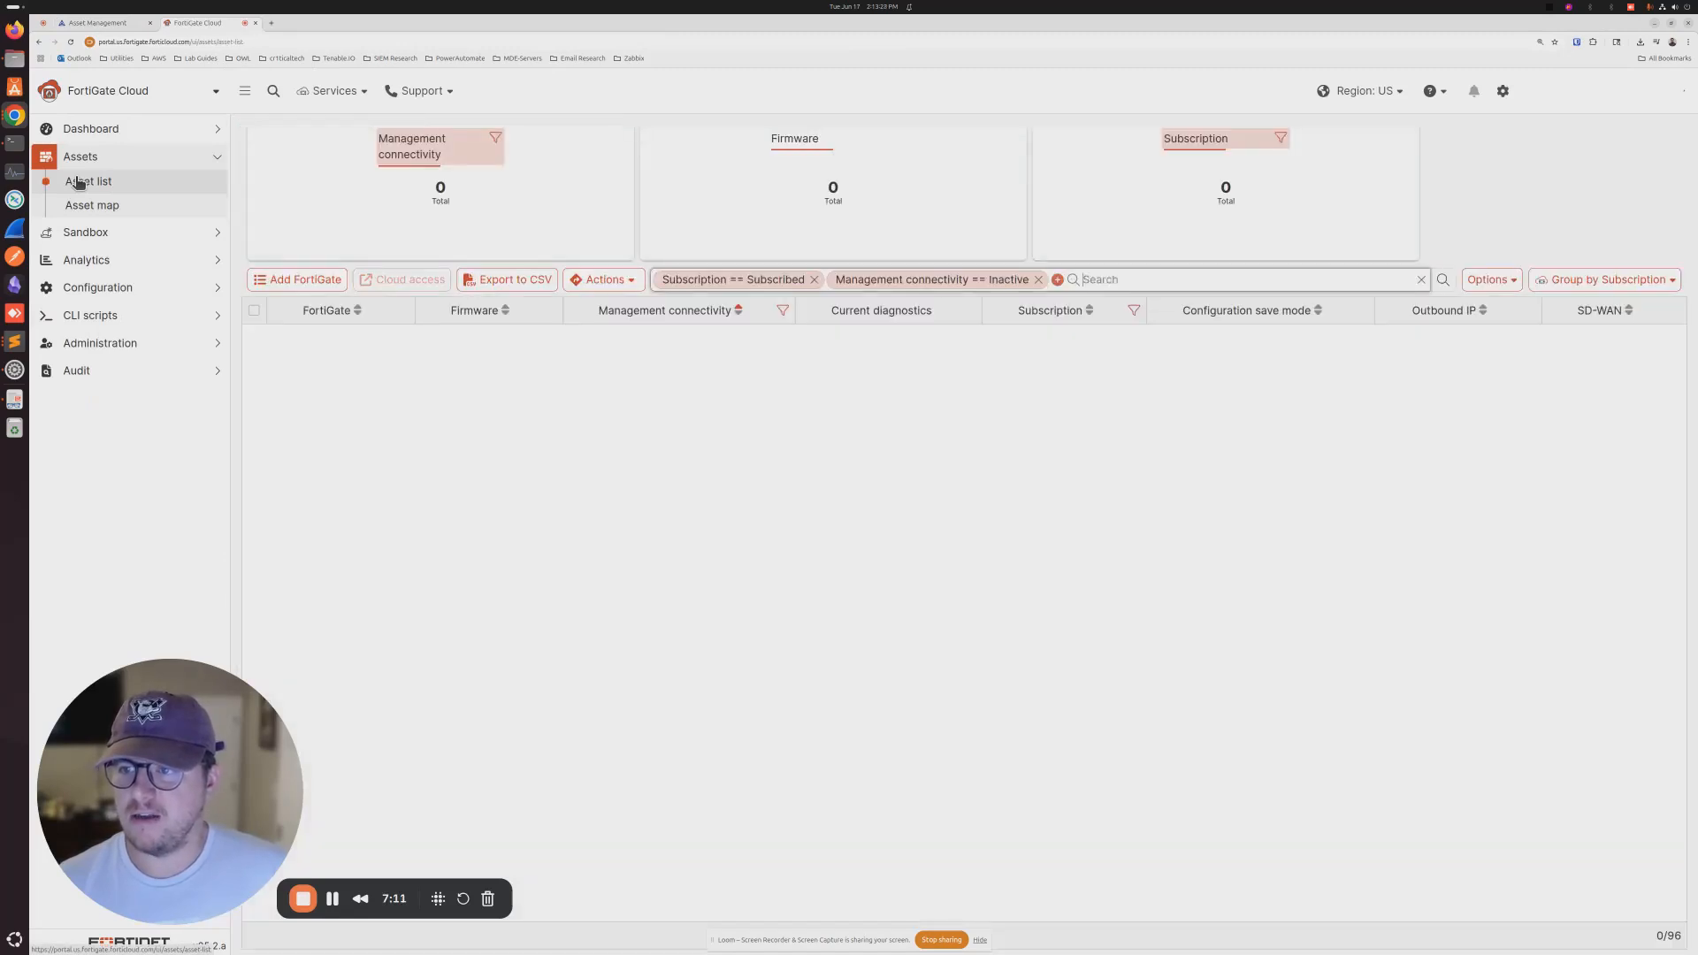
{"action": "left_click", "coordinate": [295, 279]}
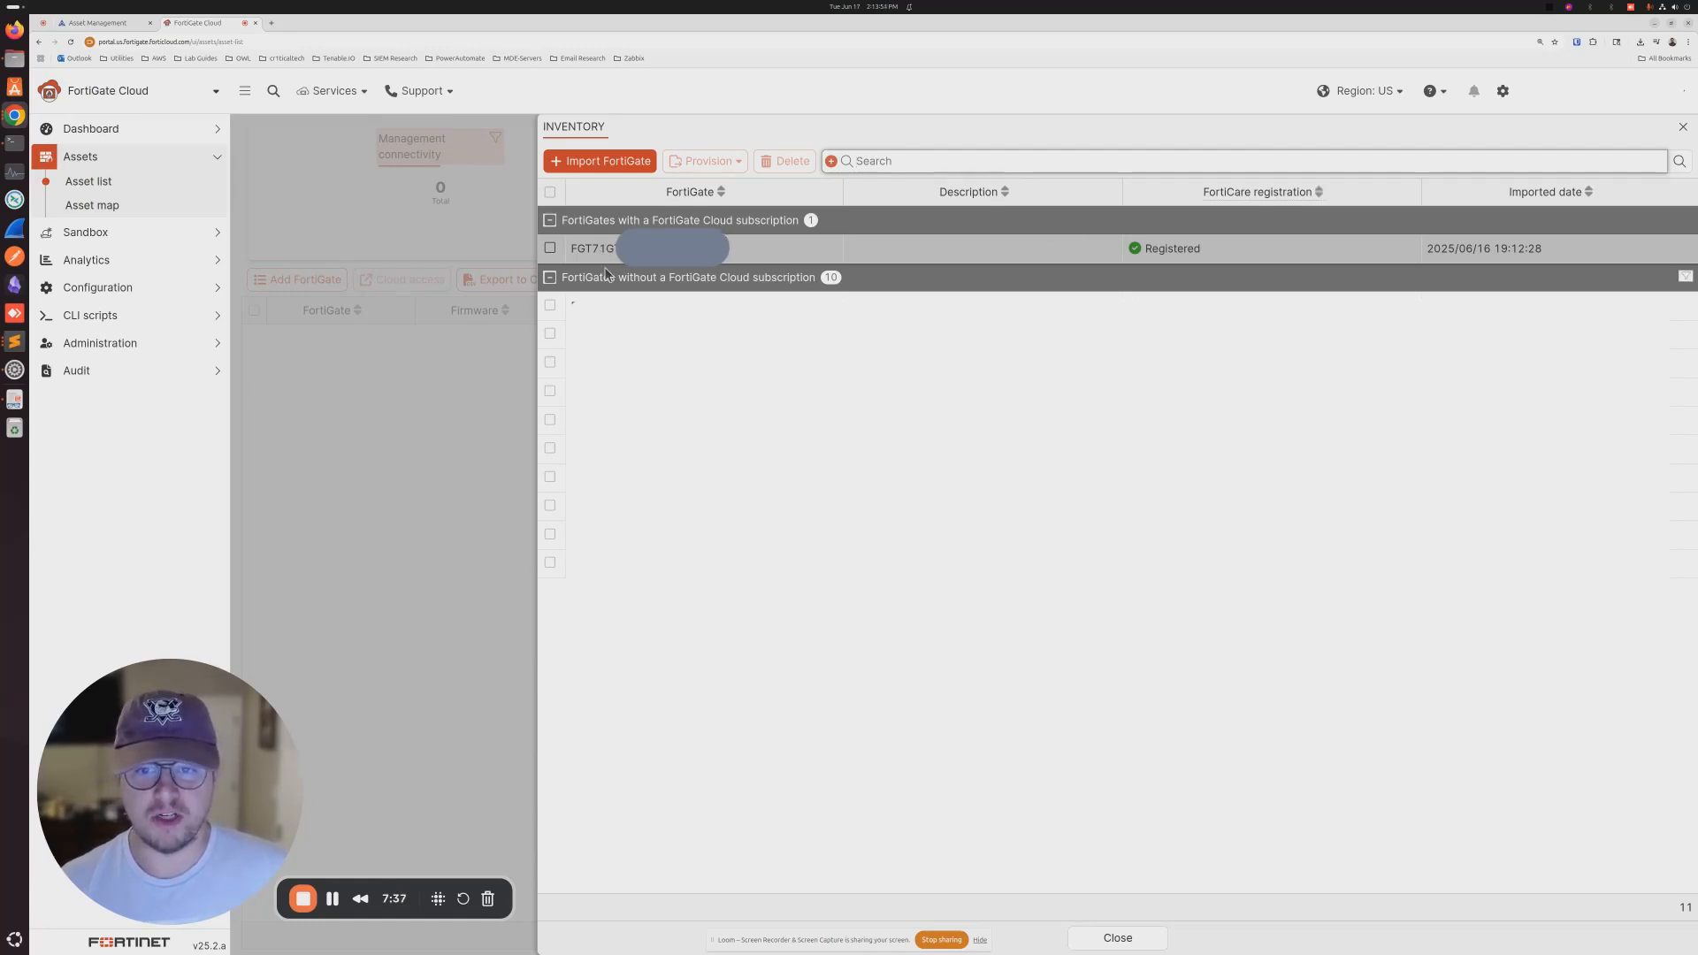
- Provision the FGT71G to FortiGate Cloud with Eastern Time (US & Canada) display timezone
{"action": "left_click", "coordinate": [550, 249]}
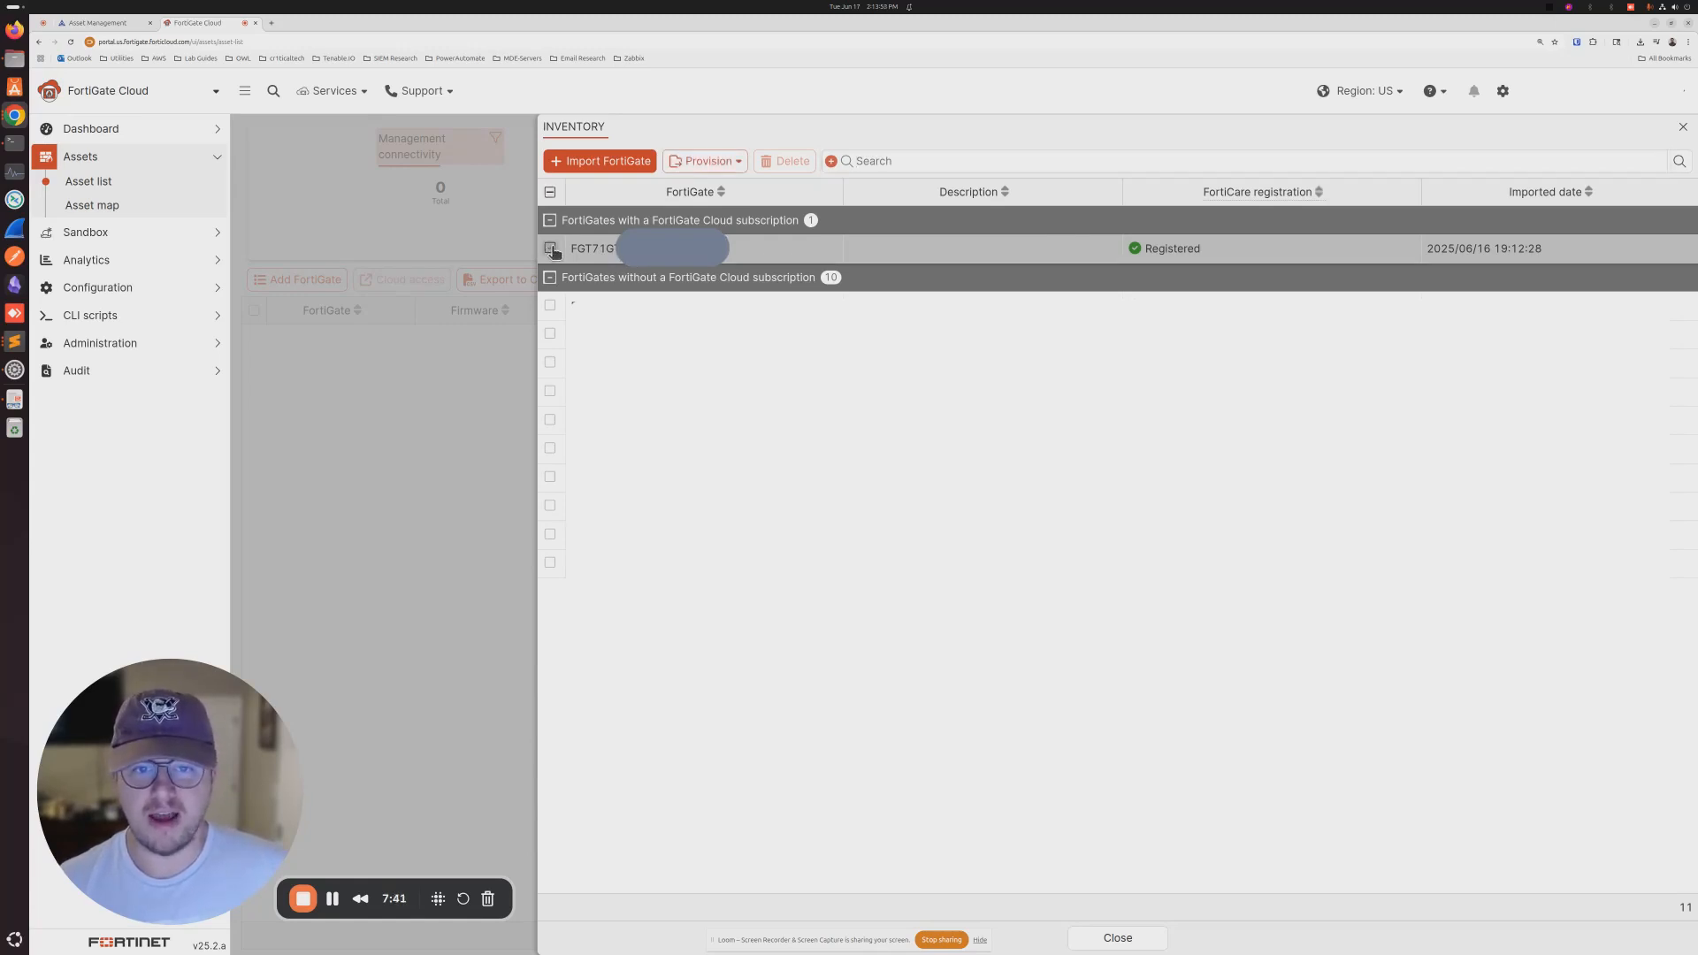
{"action": "left_click", "coordinate": [708, 161]}
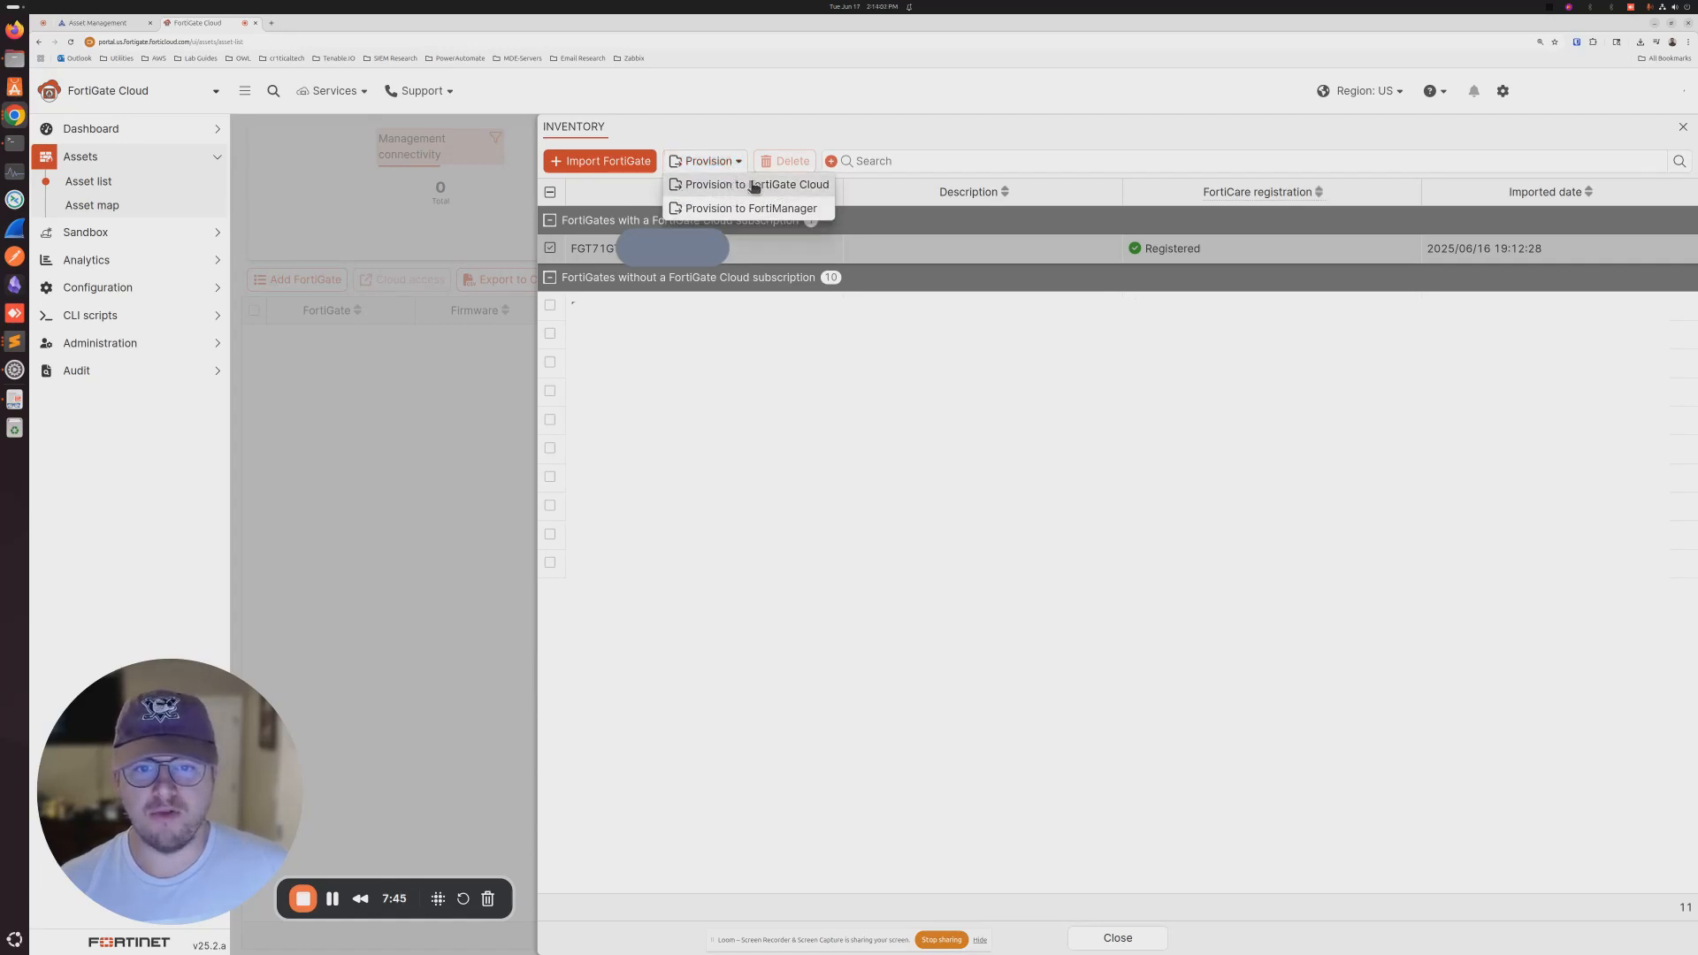
{"action": "left_click", "coordinate": [753, 185]}
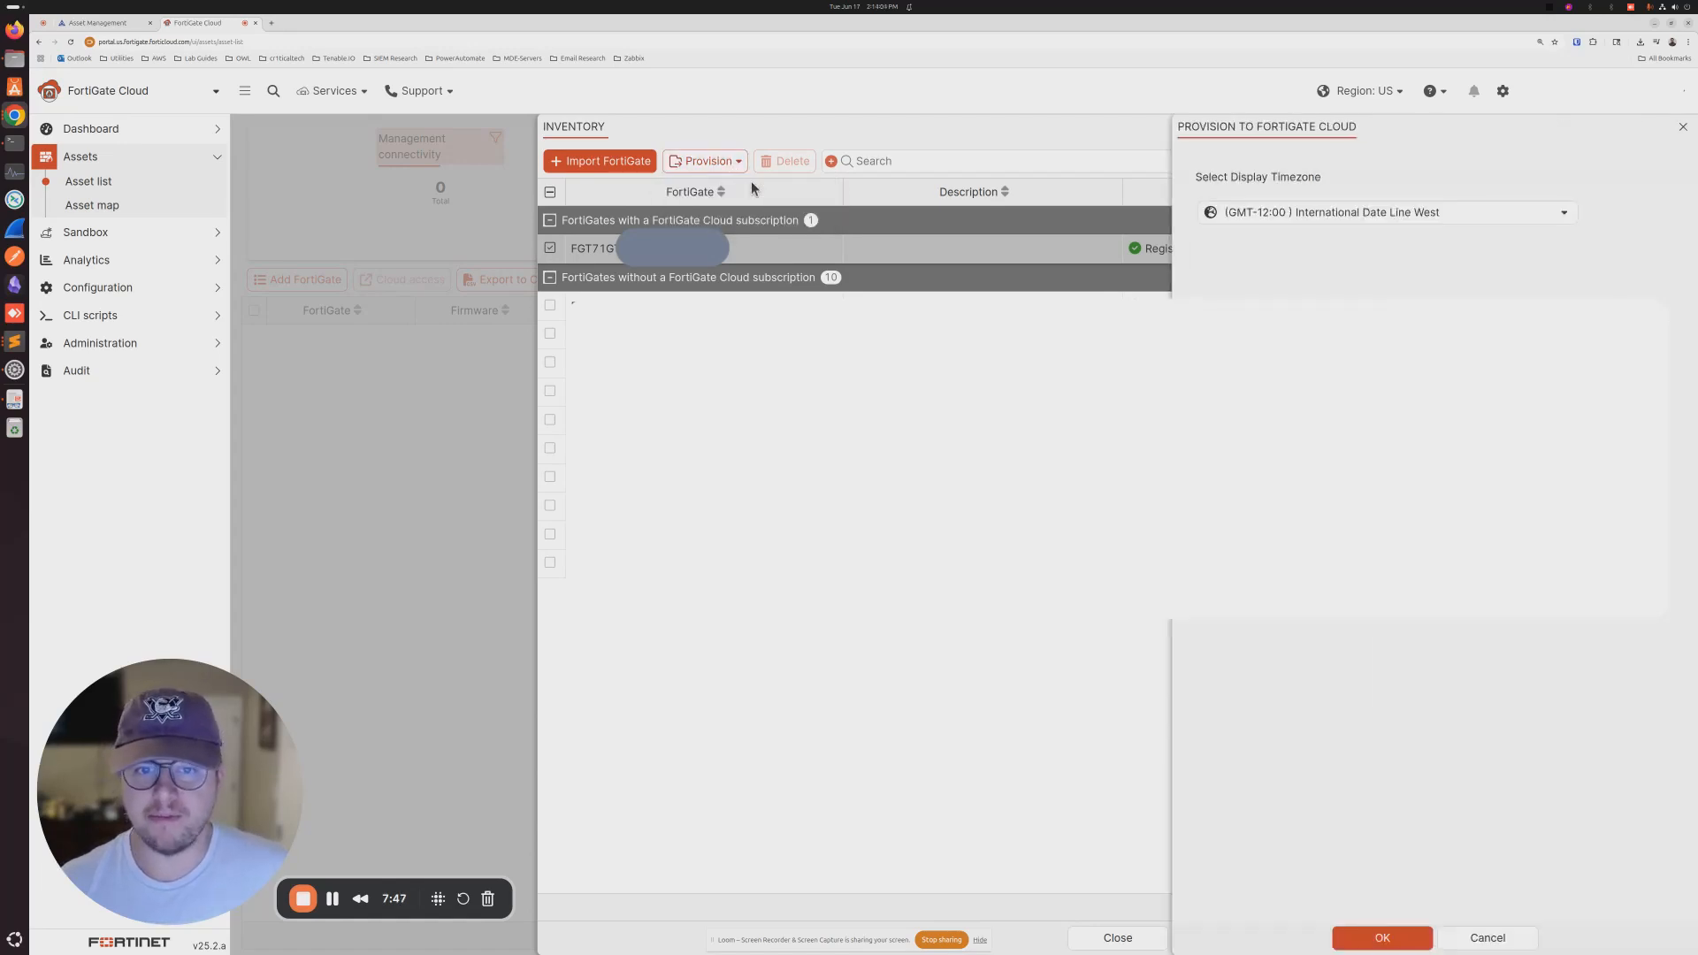
{"action": "left_click", "coordinate": [1338, 214]}
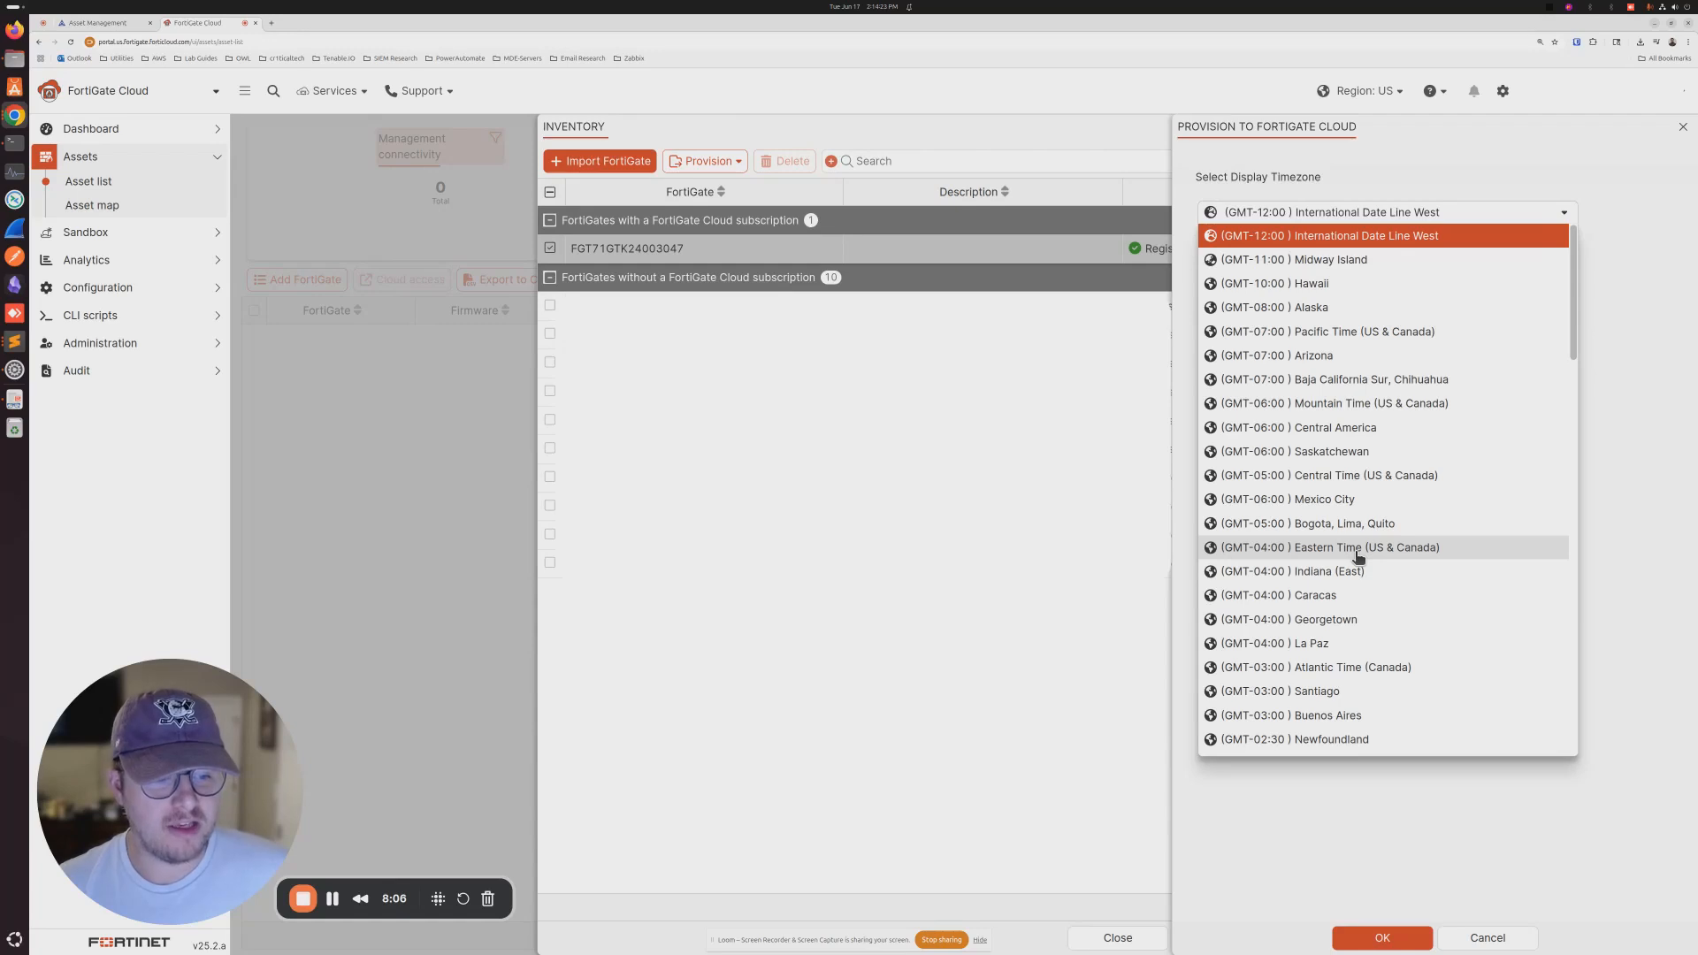
{"action": "left_click", "coordinate": [1359, 551]}
{"action": "left_click", "coordinate": [1337, 939]}
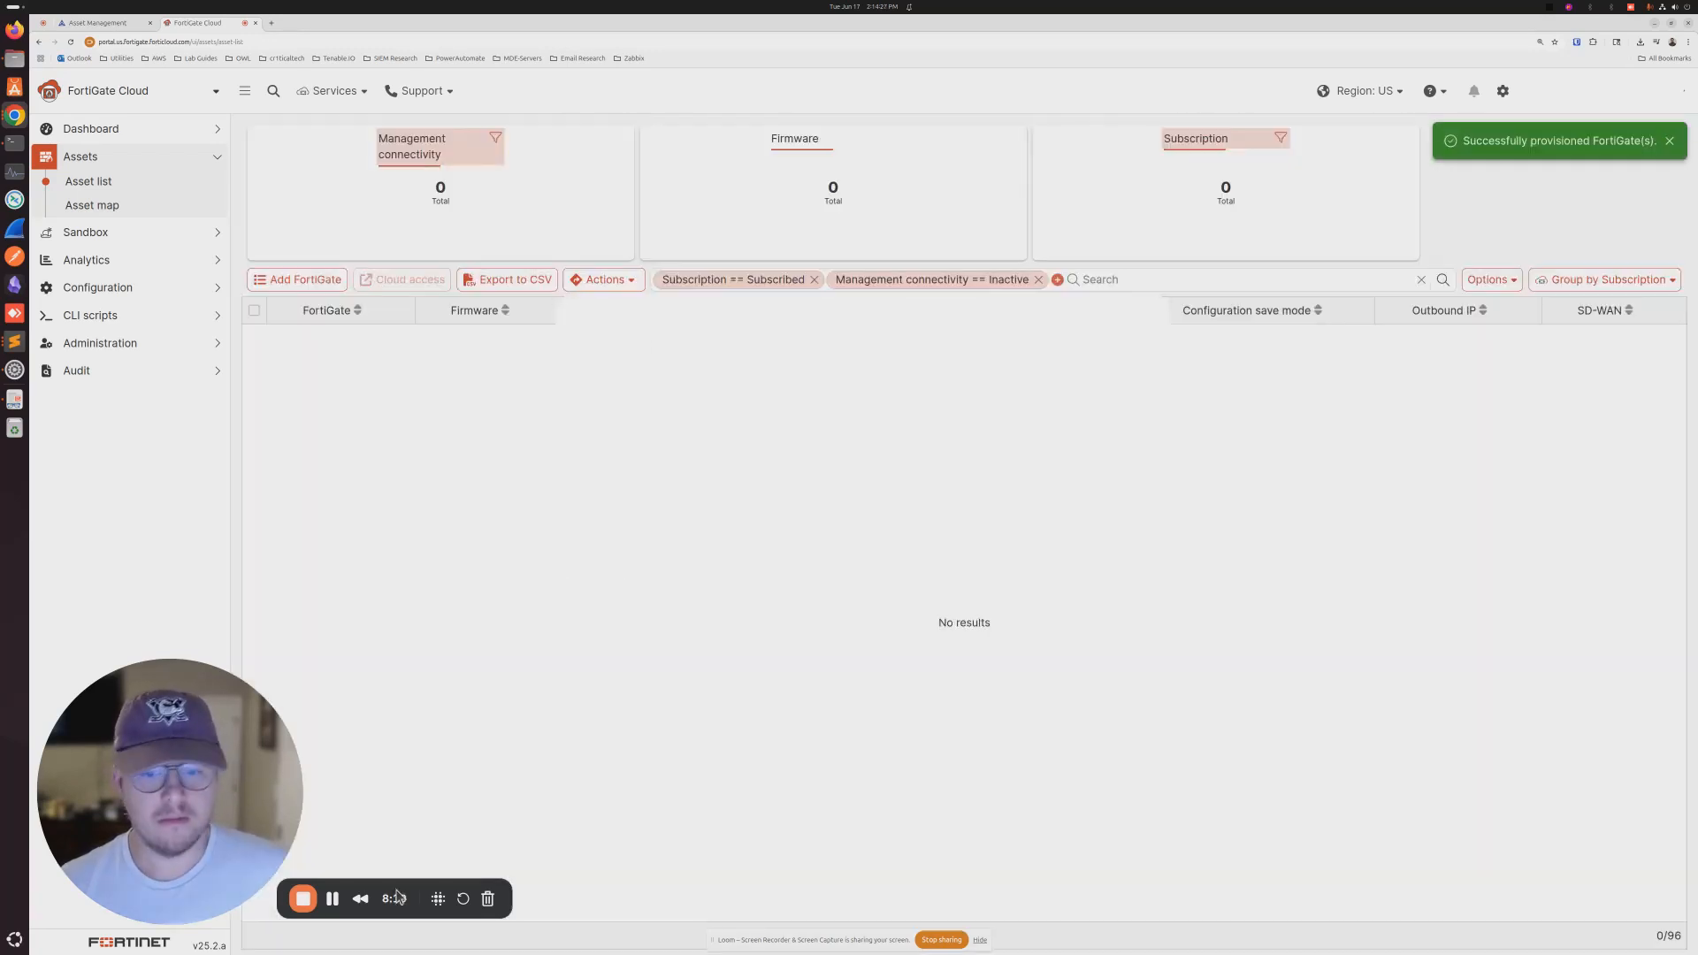
- Find the Active, Subscribed FortiGate-71G on v7.2.8 and bring up its row actions
{"action": "left_click", "coordinate": [334, 898]}
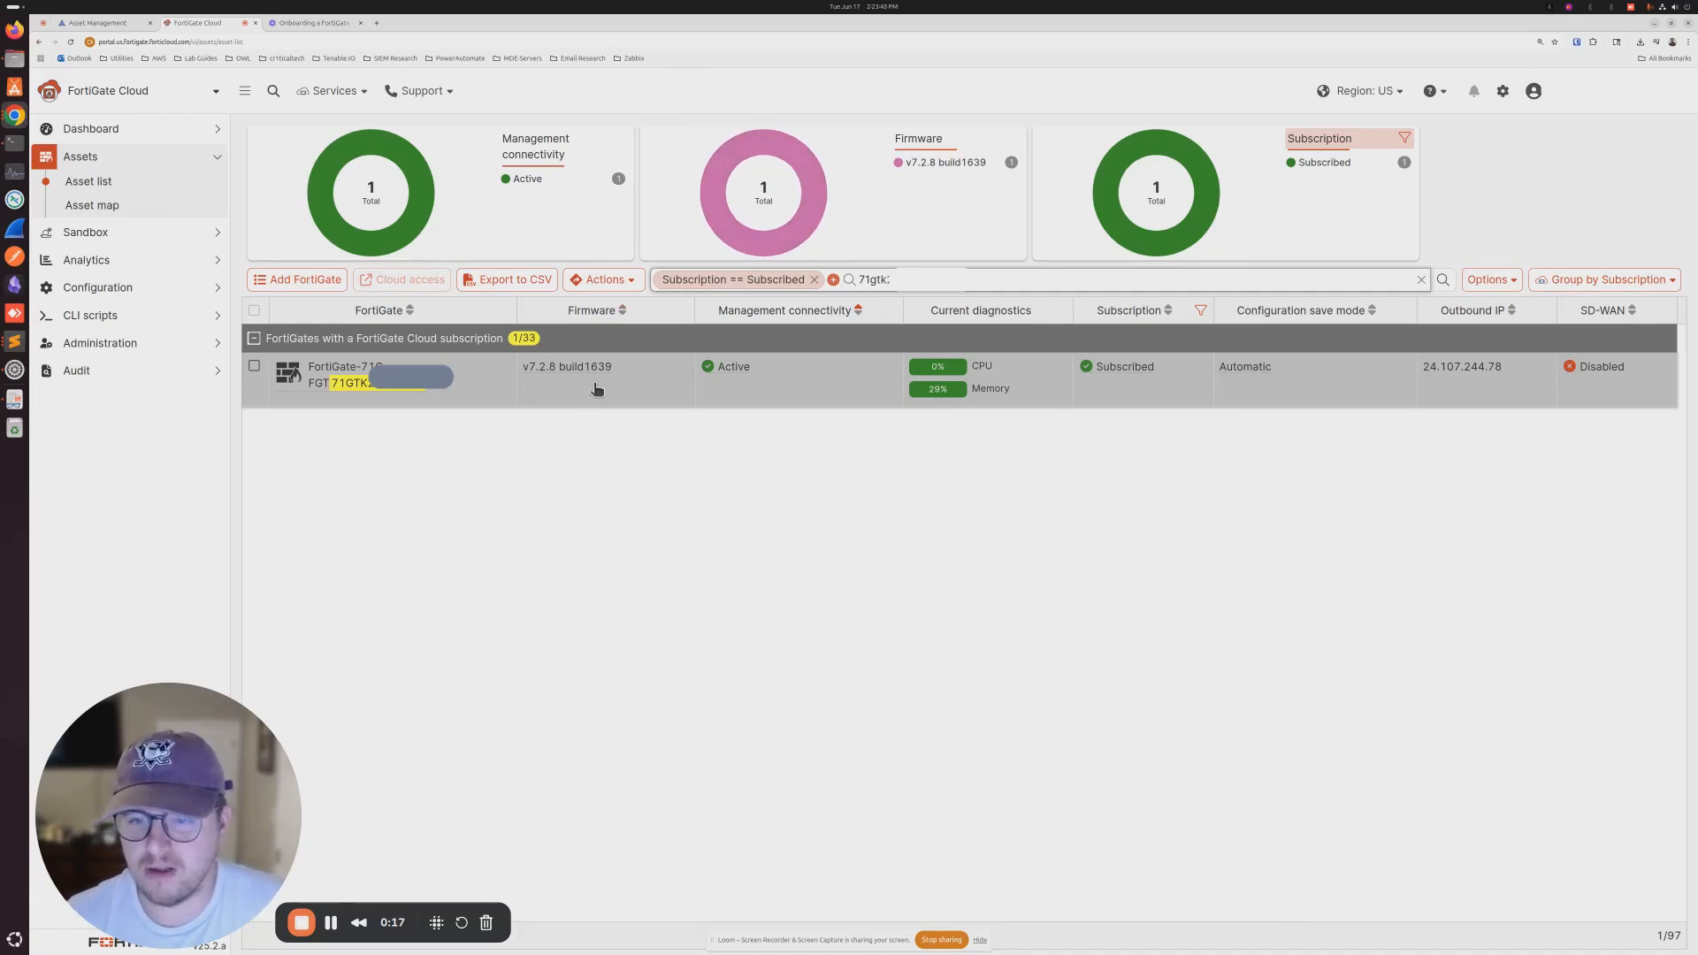
{"action": "right_click", "coordinate": [561, 390]}
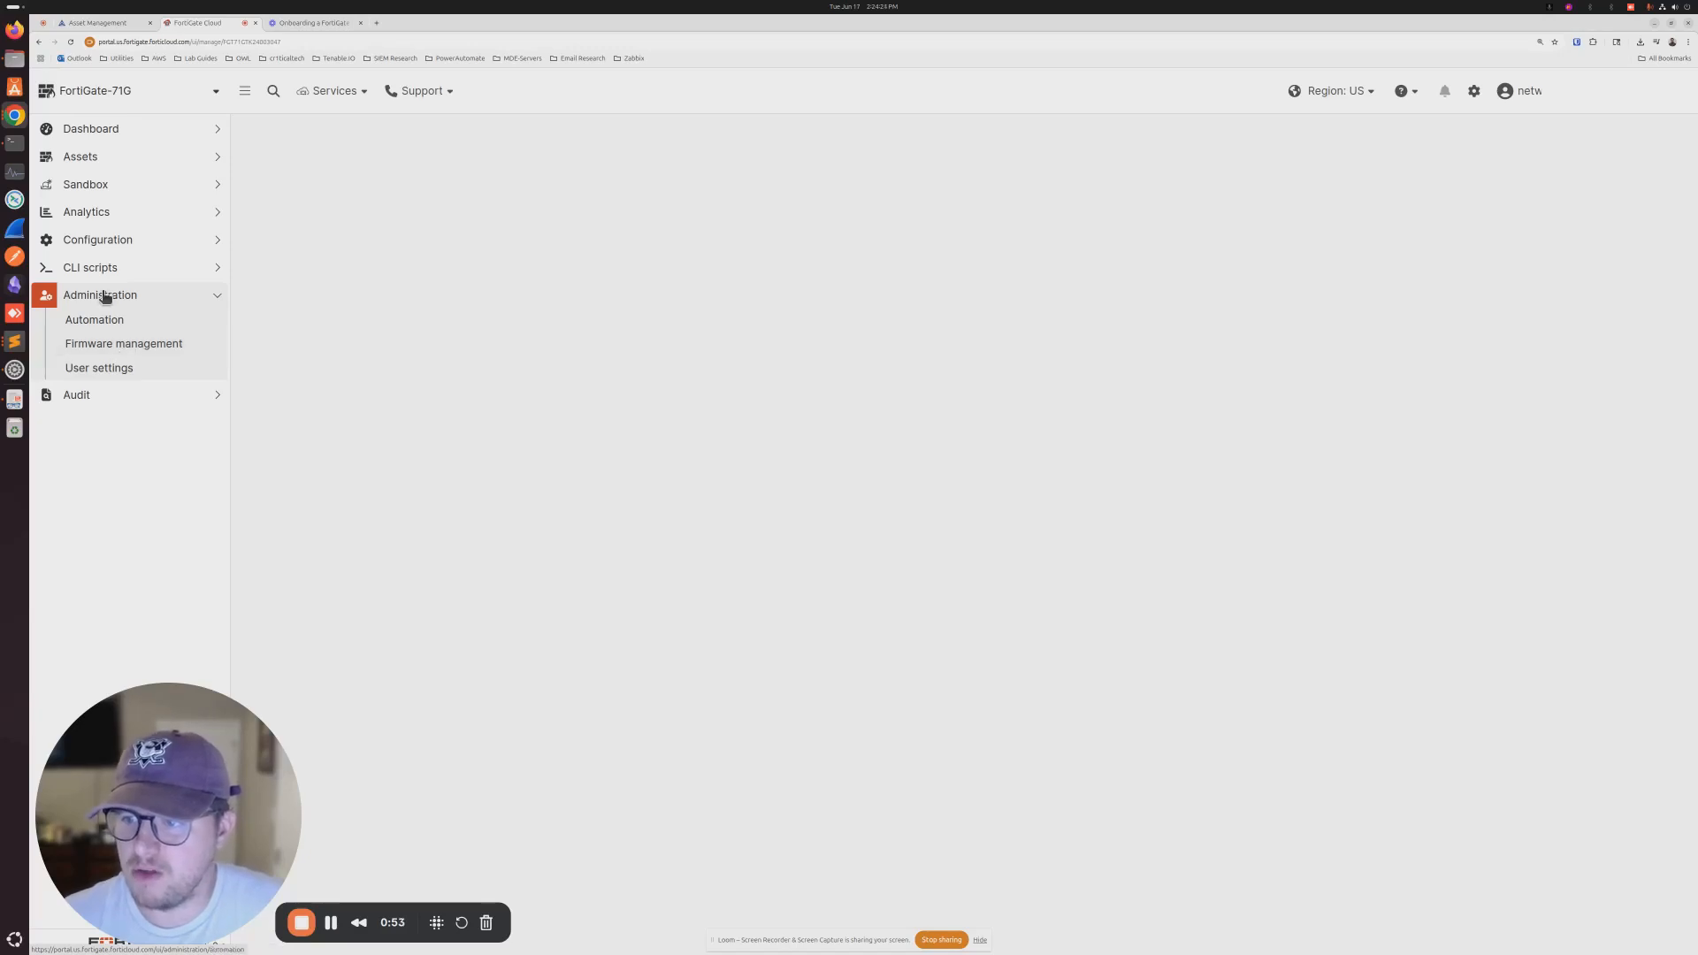
- Select the FortiGate-71G in Firmware management and start a Fabric upgrade for it
{"action": "left_click", "coordinate": [121, 344]}
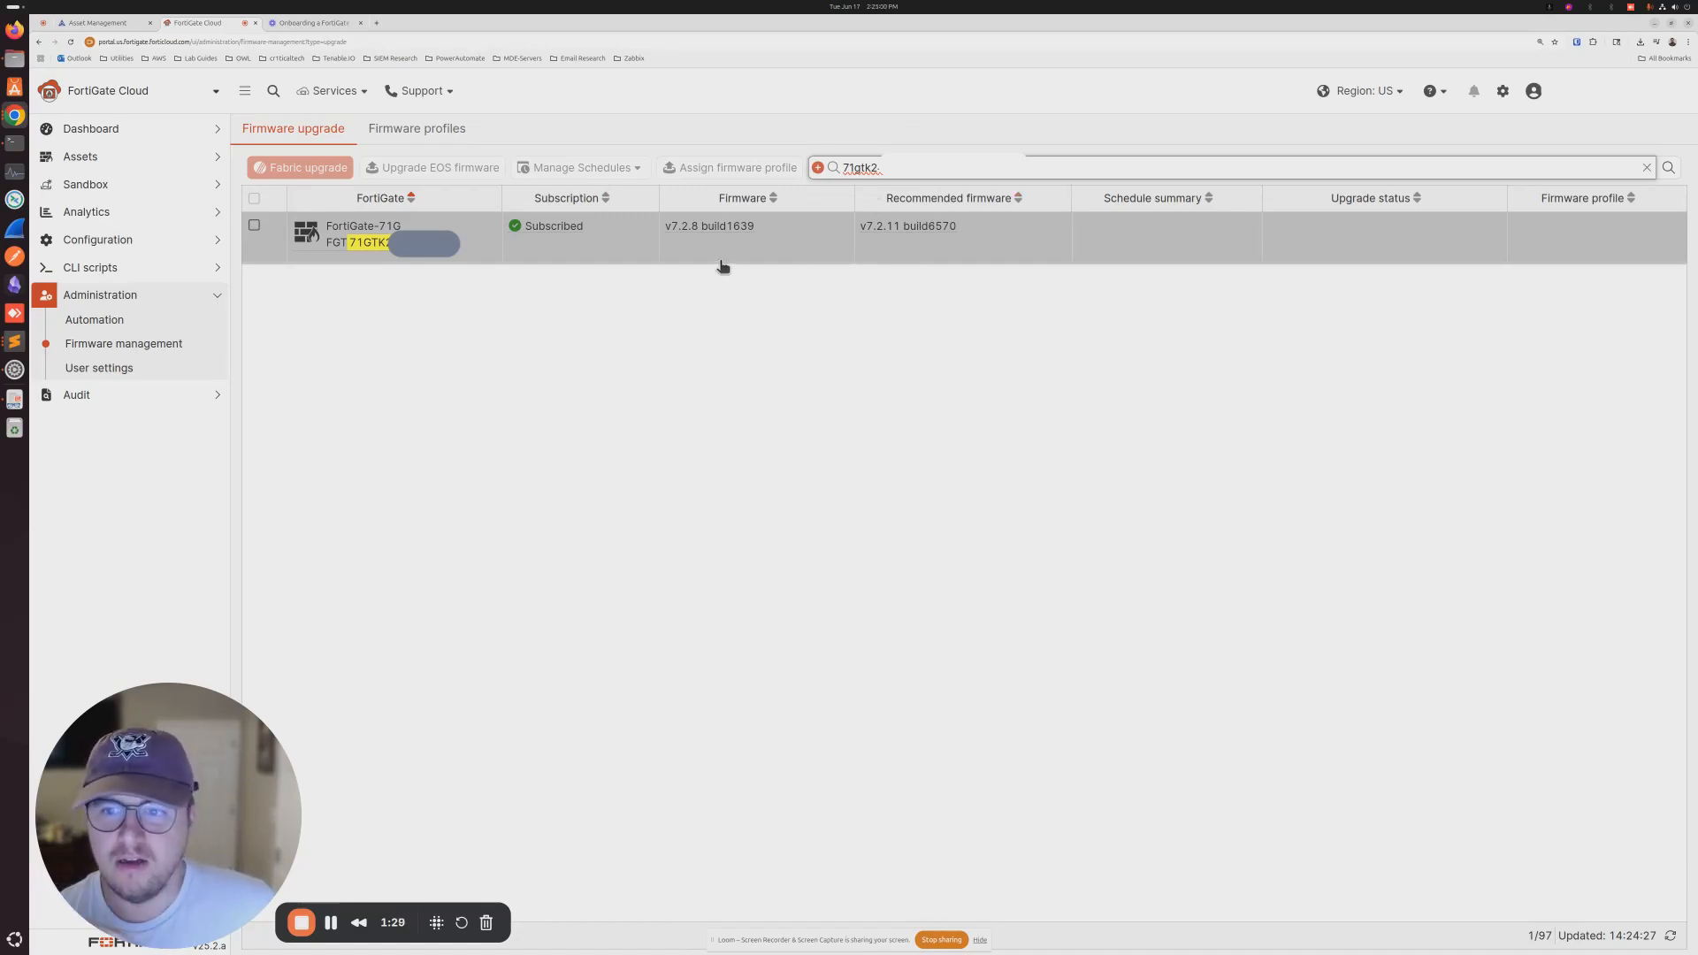
{"action": "left_click", "coordinate": [592, 257]}
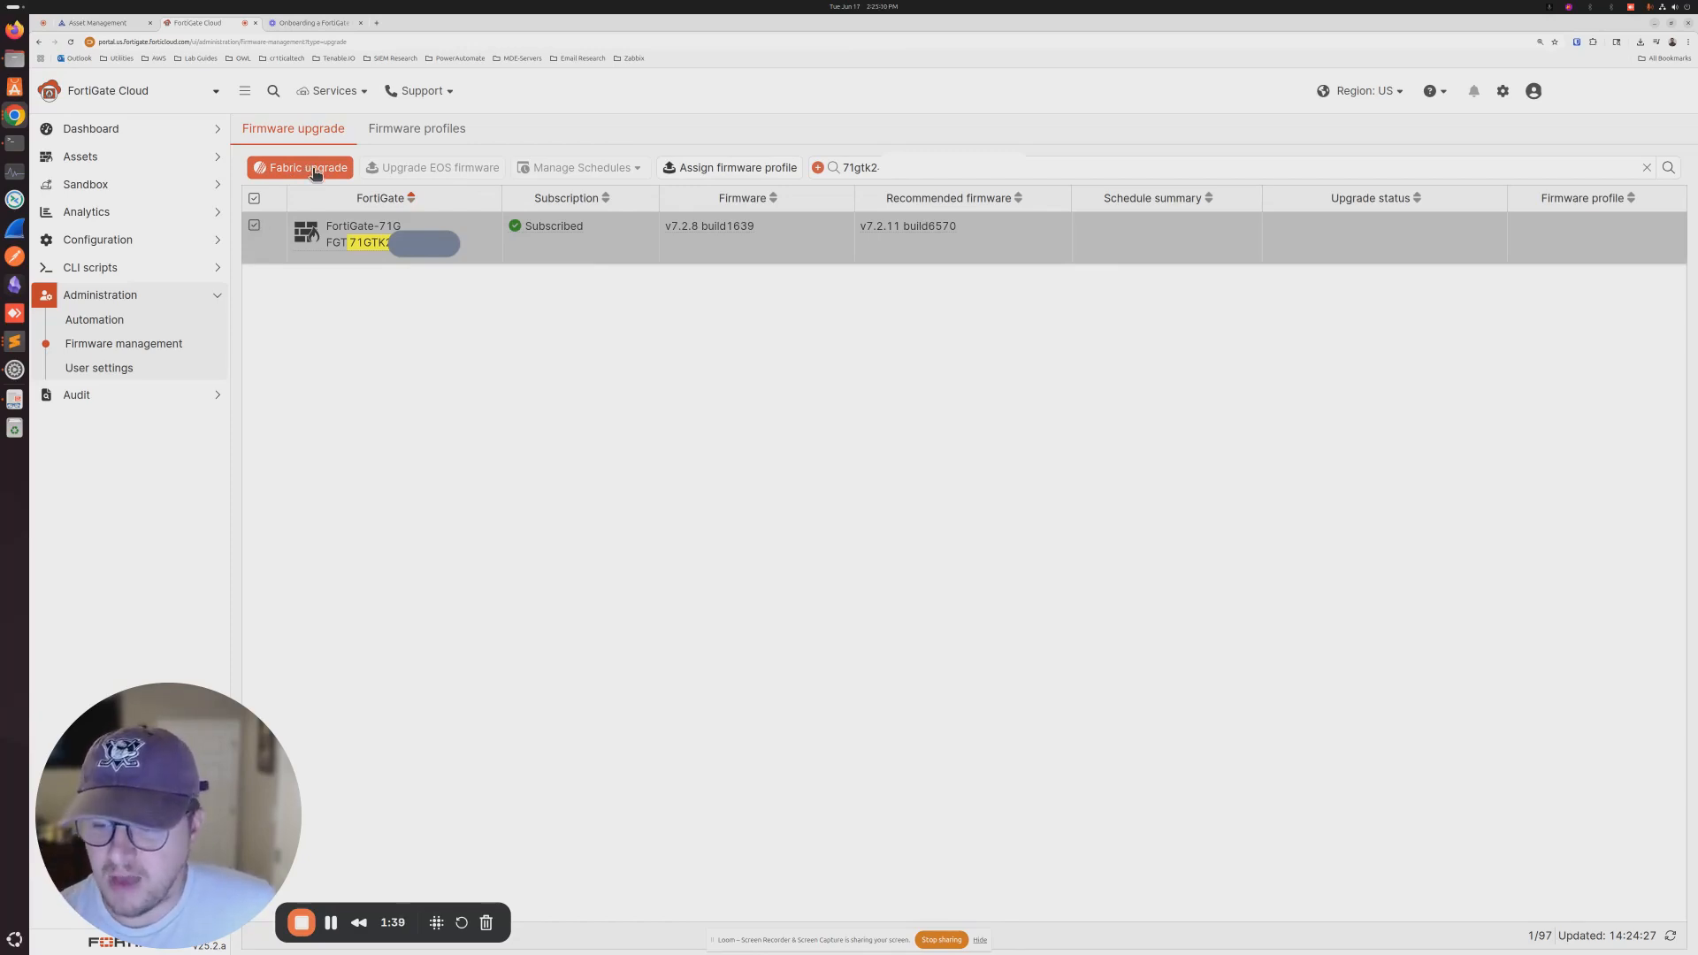
{"action": "left_click", "coordinate": [315, 173]}
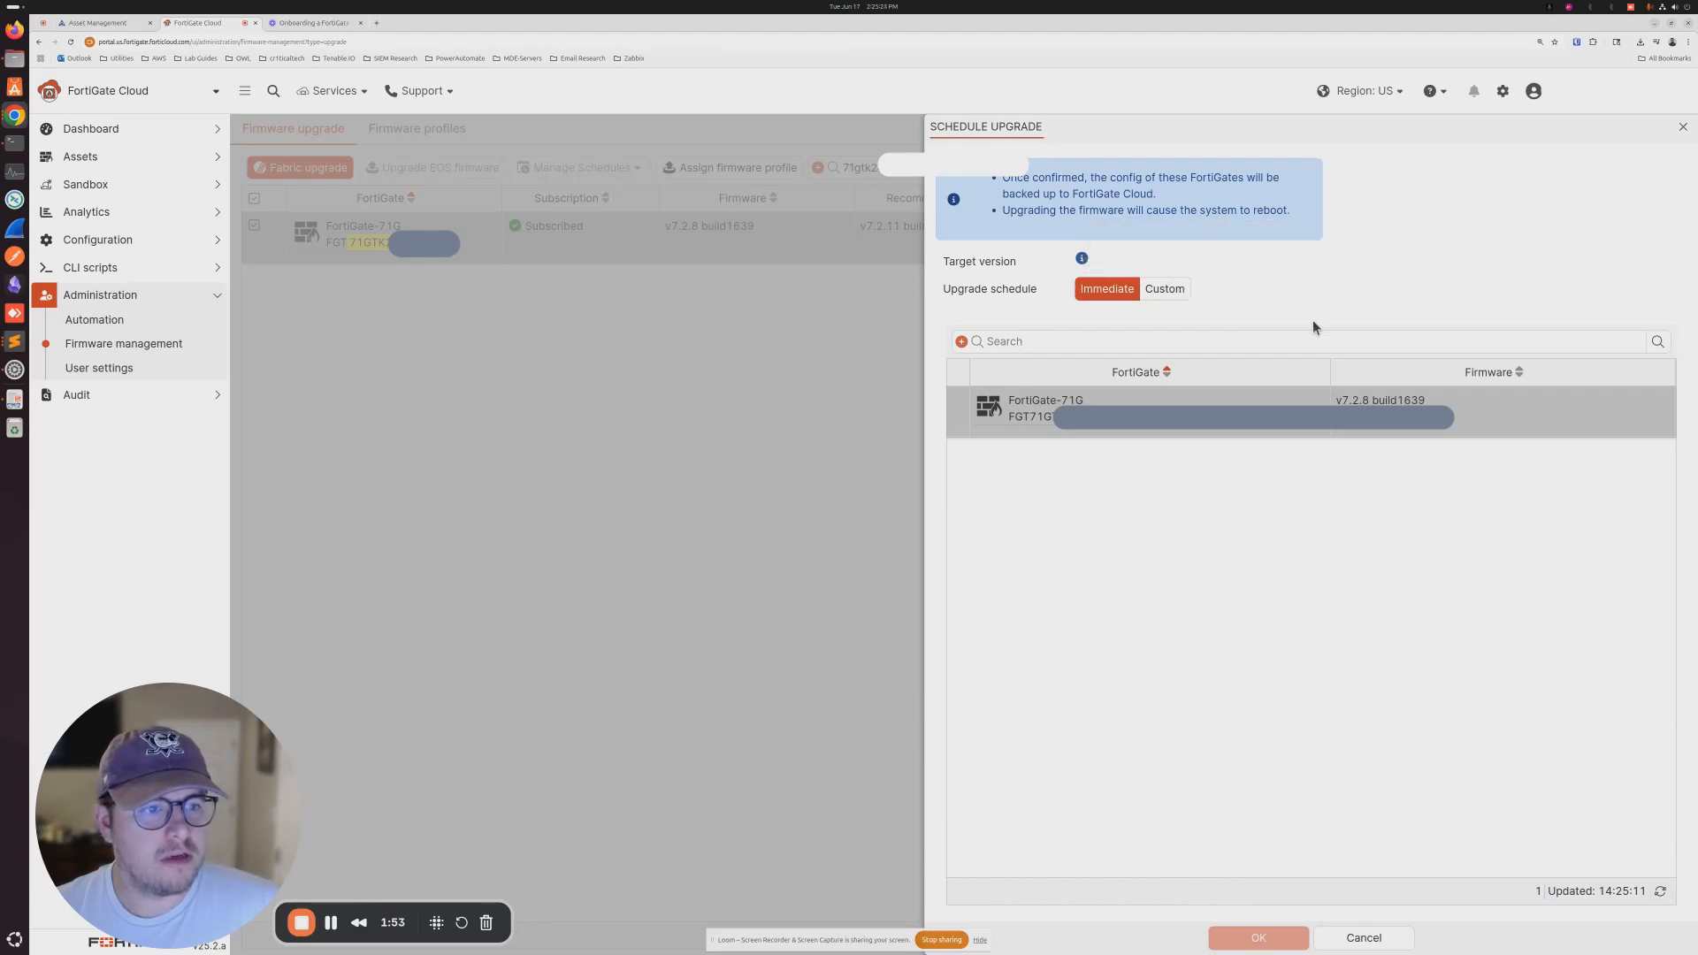
- Search the FortiGate-71G in the upgrade panel's device list and check the Target version info
{"action": "left_click", "coordinate": [1009, 343]}
{"action": "left_click", "coordinate": [1069, 427]}
{"action": "right_click", "coordinate": [1070, 432]}
{"action": "left_click", "coordinate": [1037, 583]}
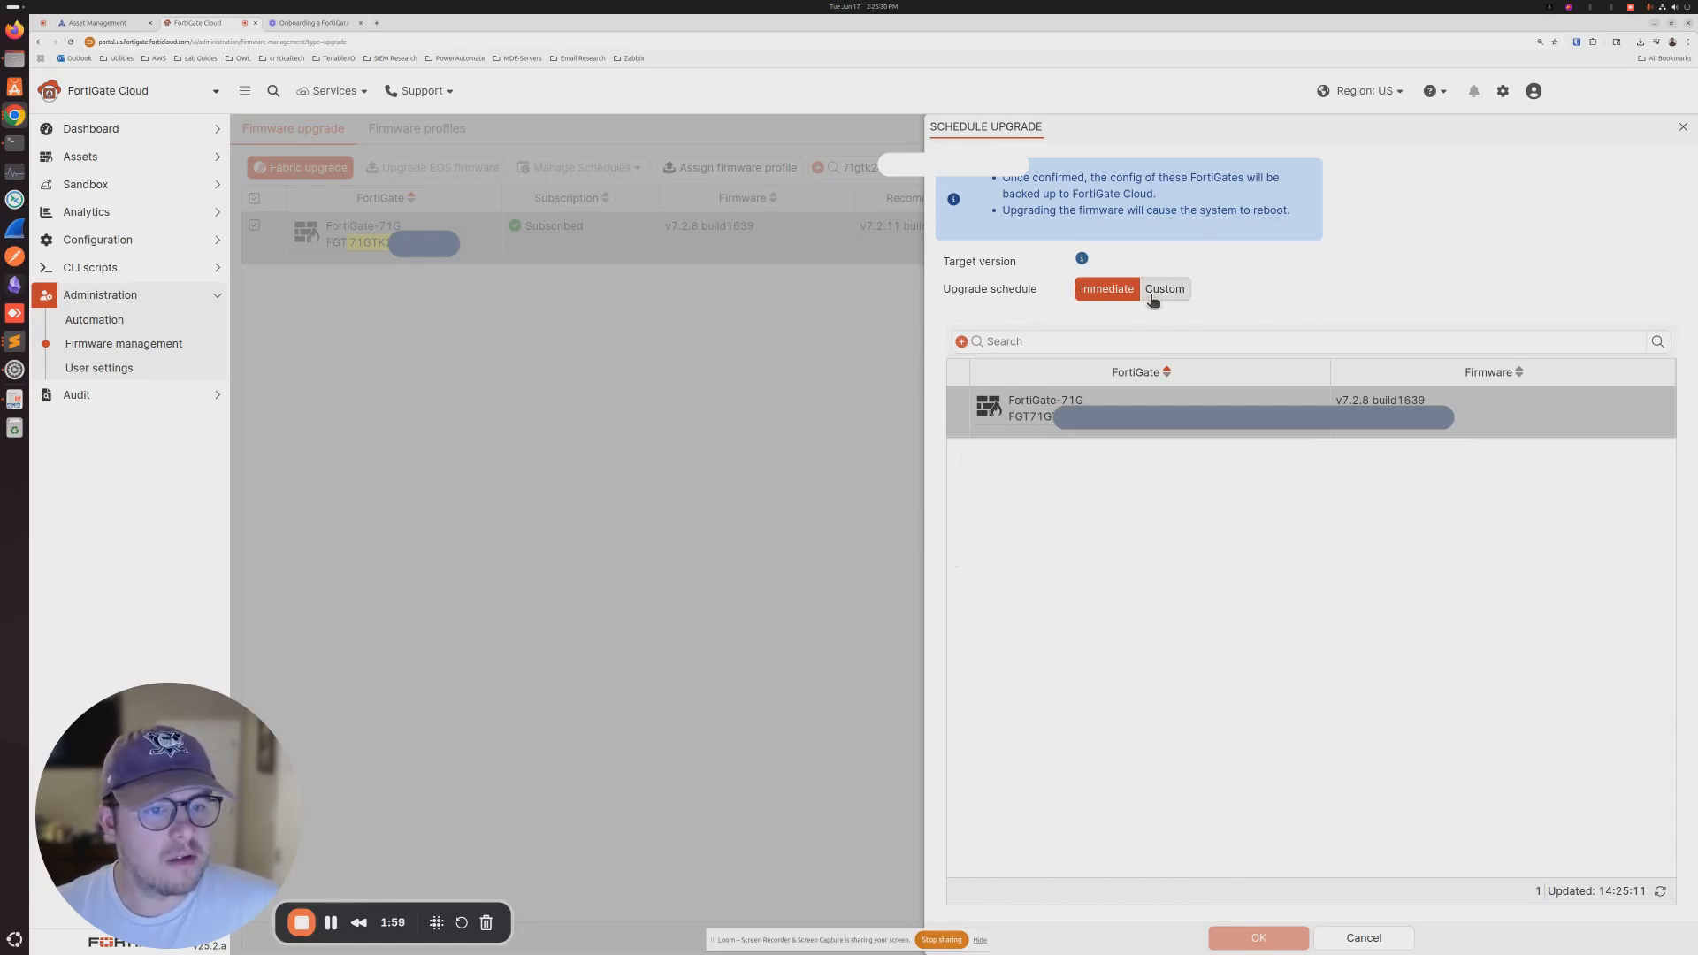
{"action": "mouse_move", "coordinate": [1083, 260]}
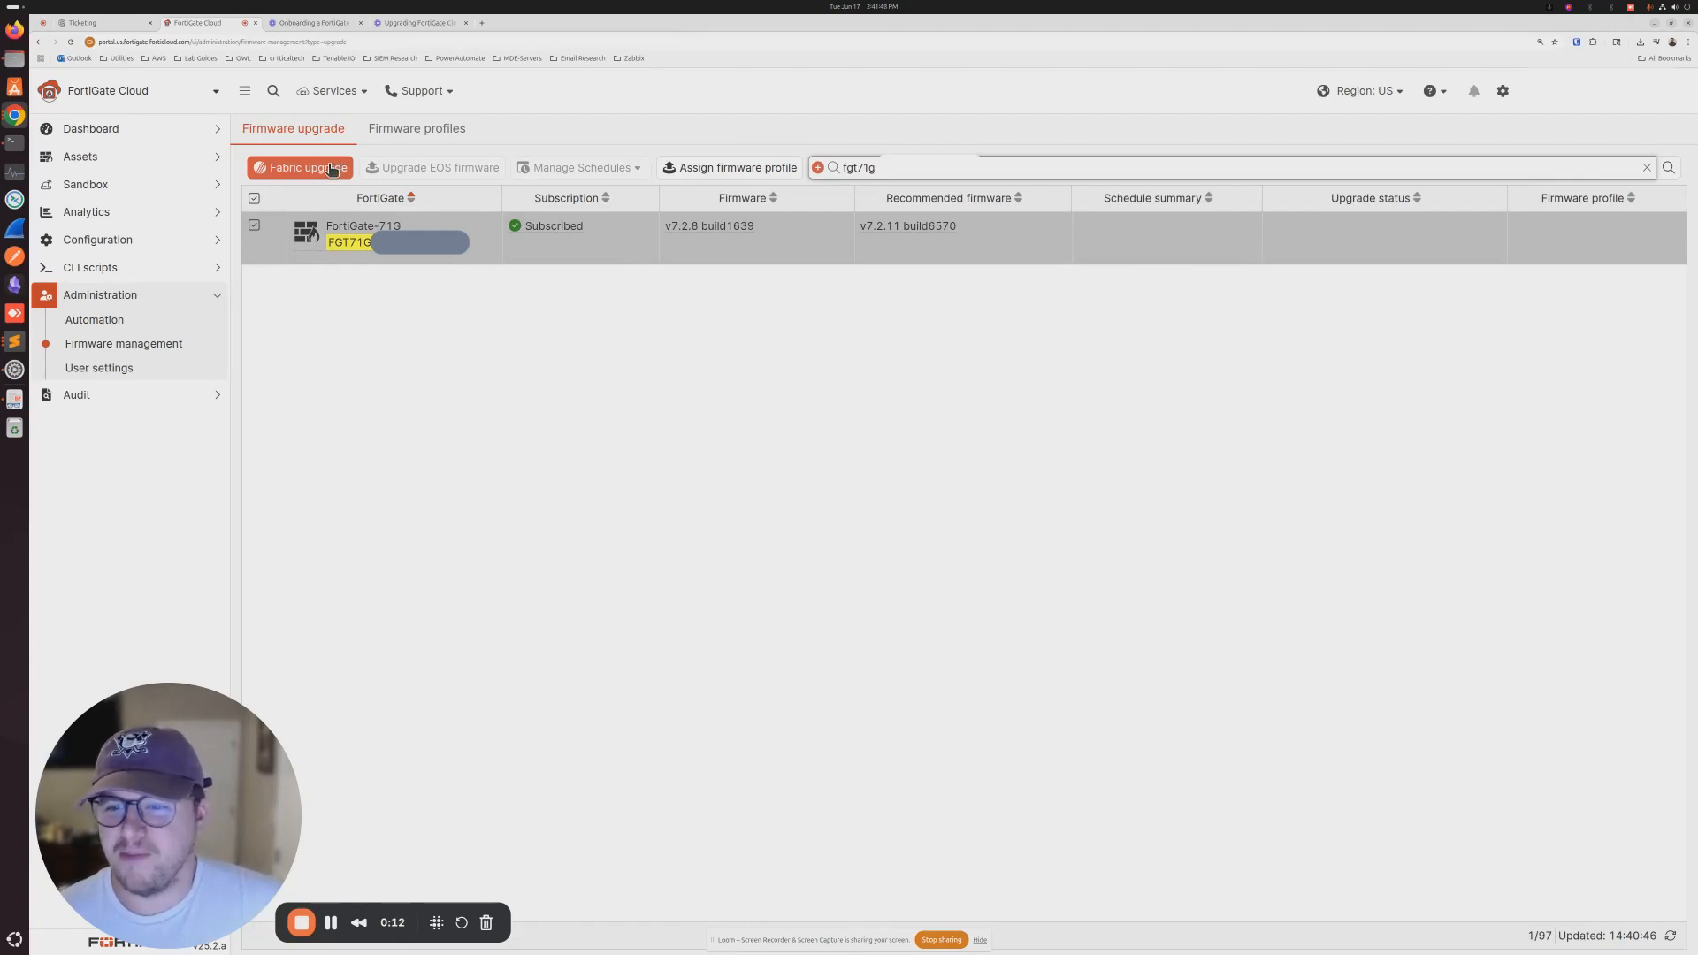
- Open Schedule Upgrade for the fg101f unit on v7.4.4, targeting recommended v7.4.8 build2795
{"action": "left_click", "coordinate": [332, 169]}
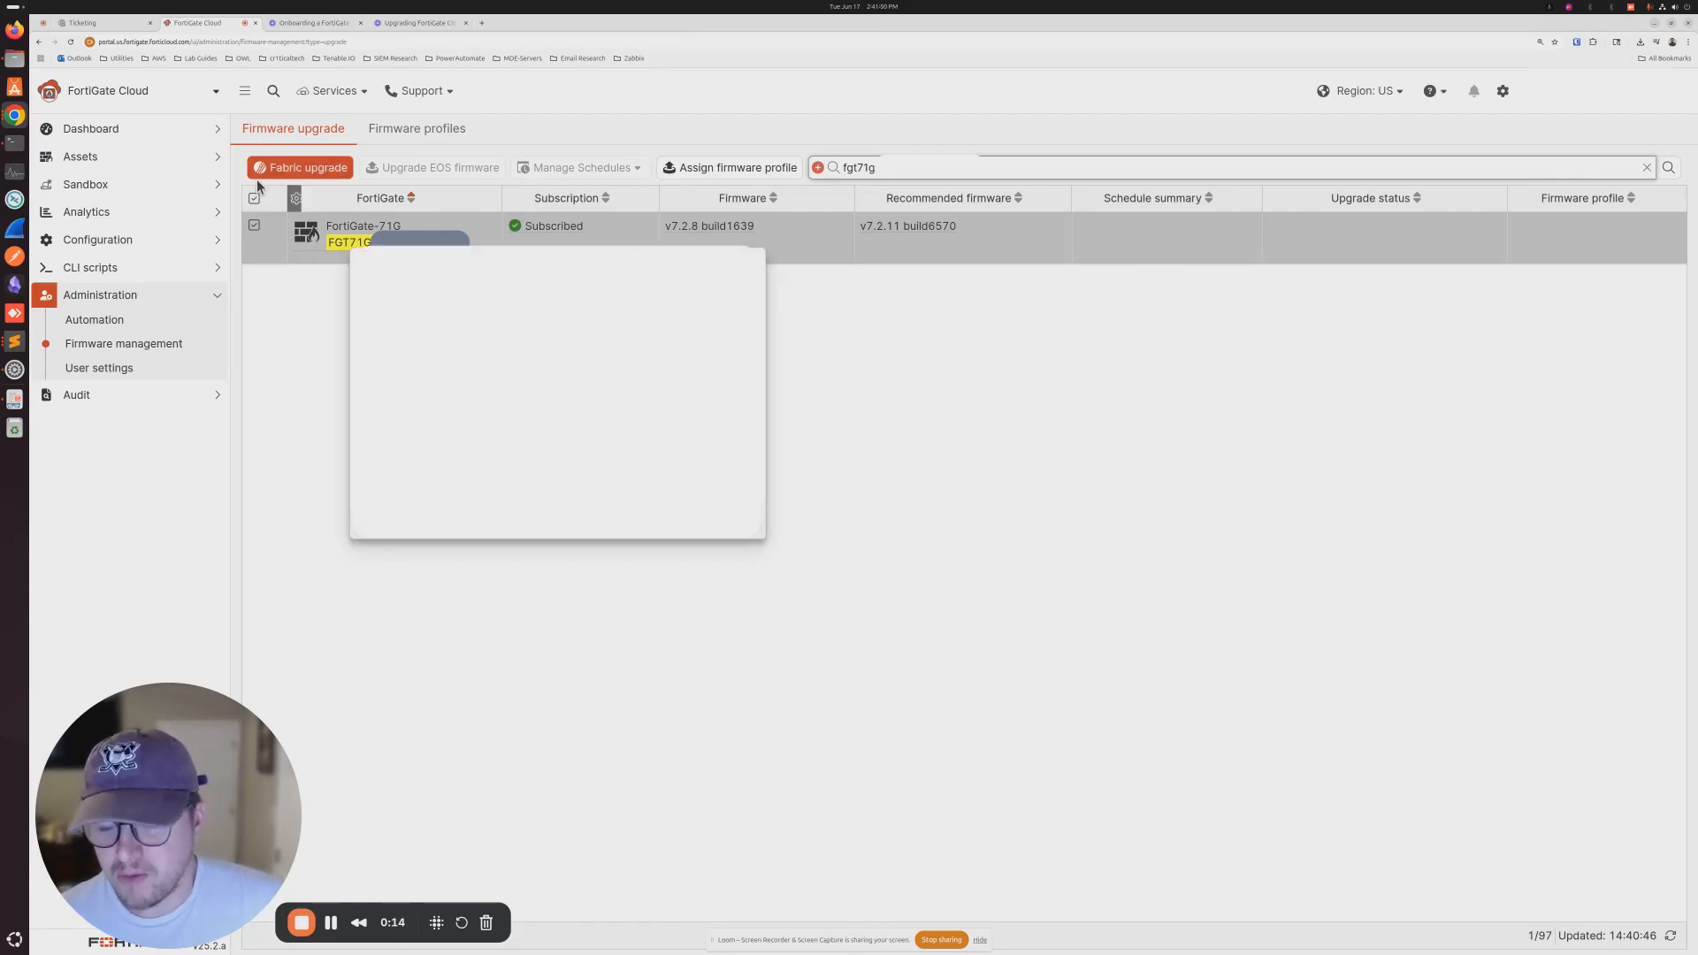
{"action": "left_click", "coordinate": [302, 168]}
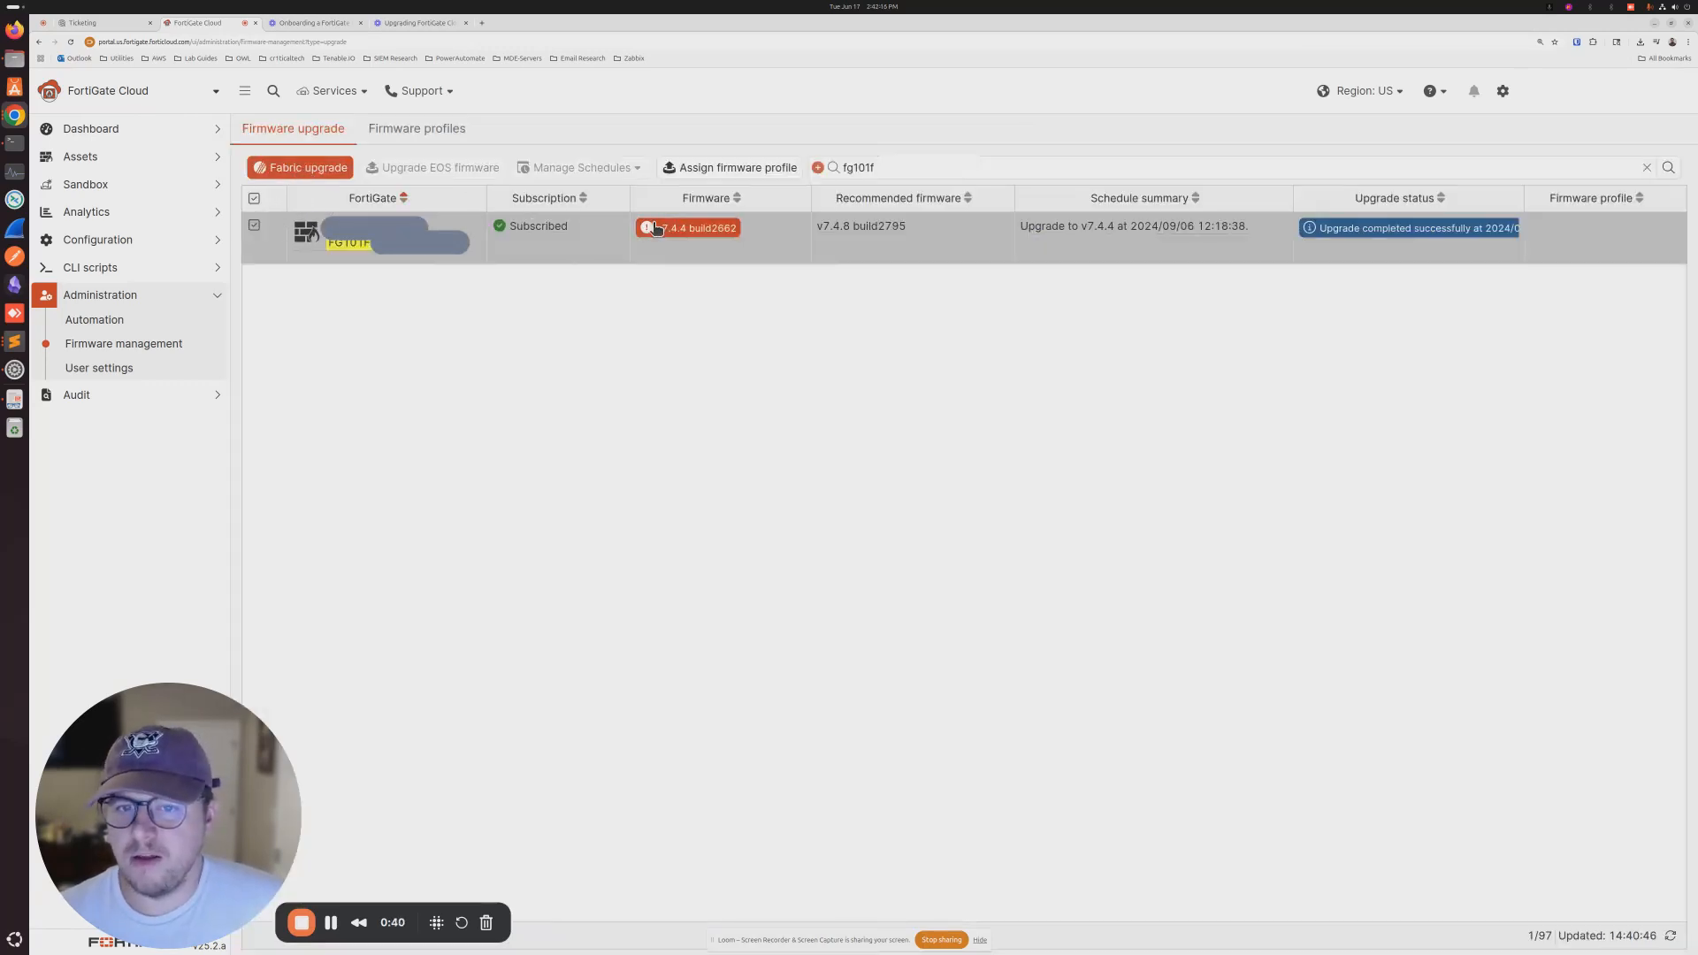
{"action": "left_click", "coordinate": [288, 167]}
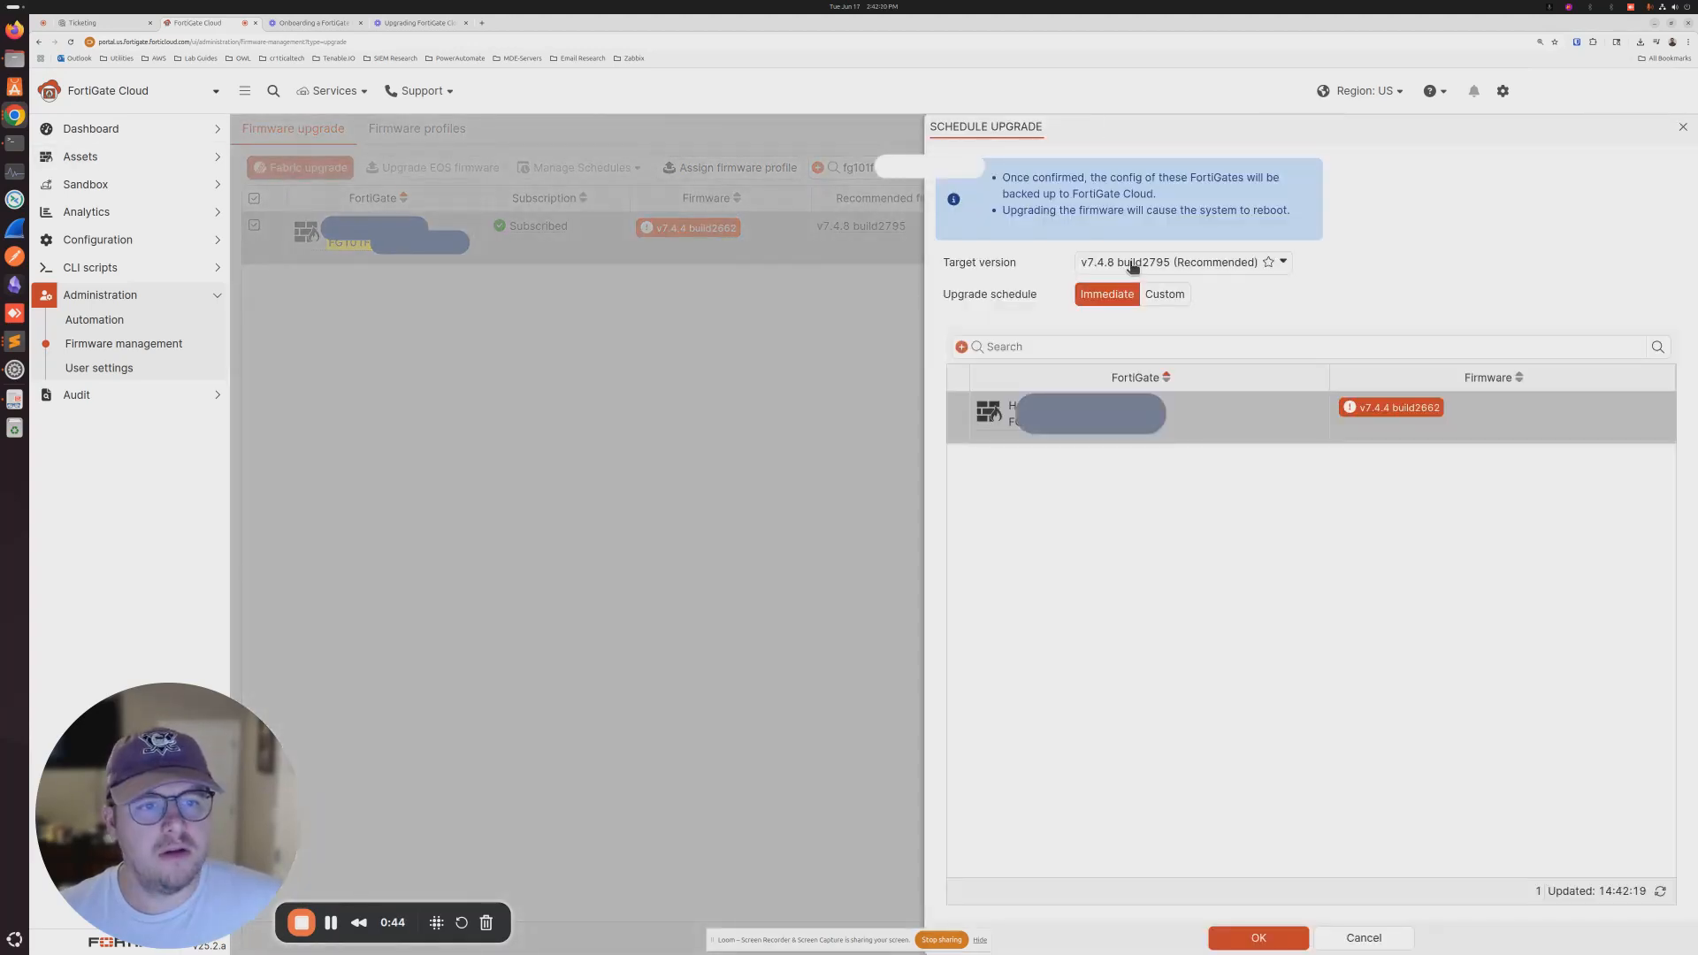
- Review the available target firmware versions, then close the upgrade panel without scheduling
{"action": "left_click", "coordinate": [1290, 264]}
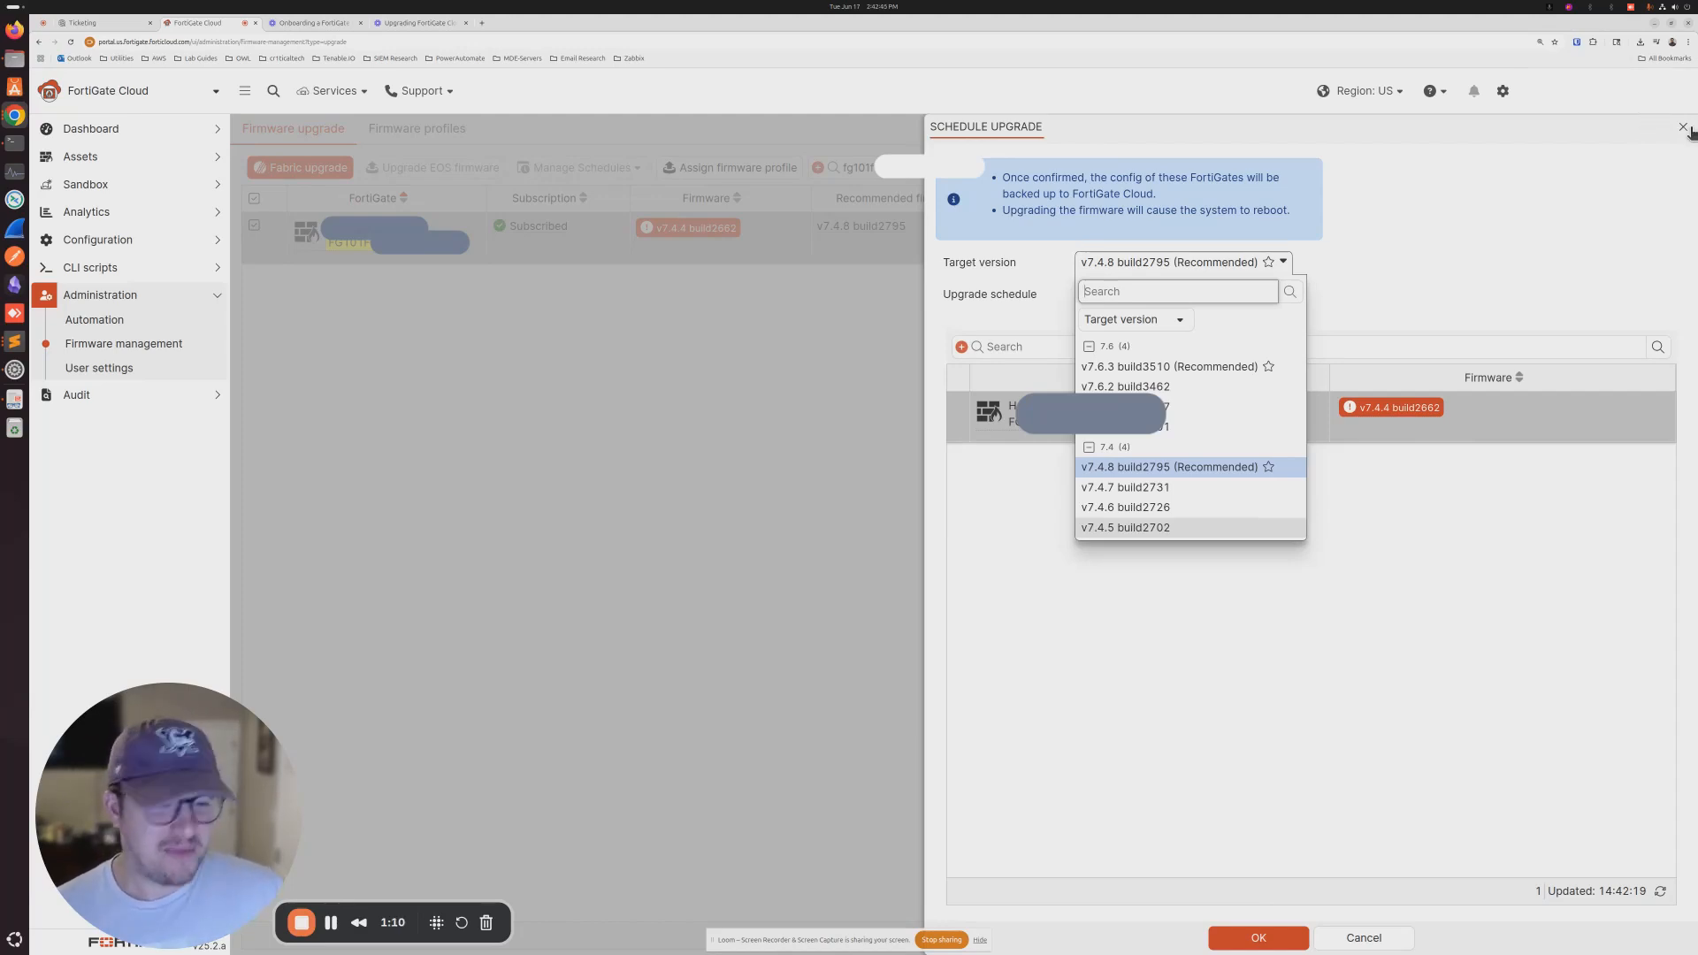
{"action": "left_click", "coordinate": [1687, 129]}
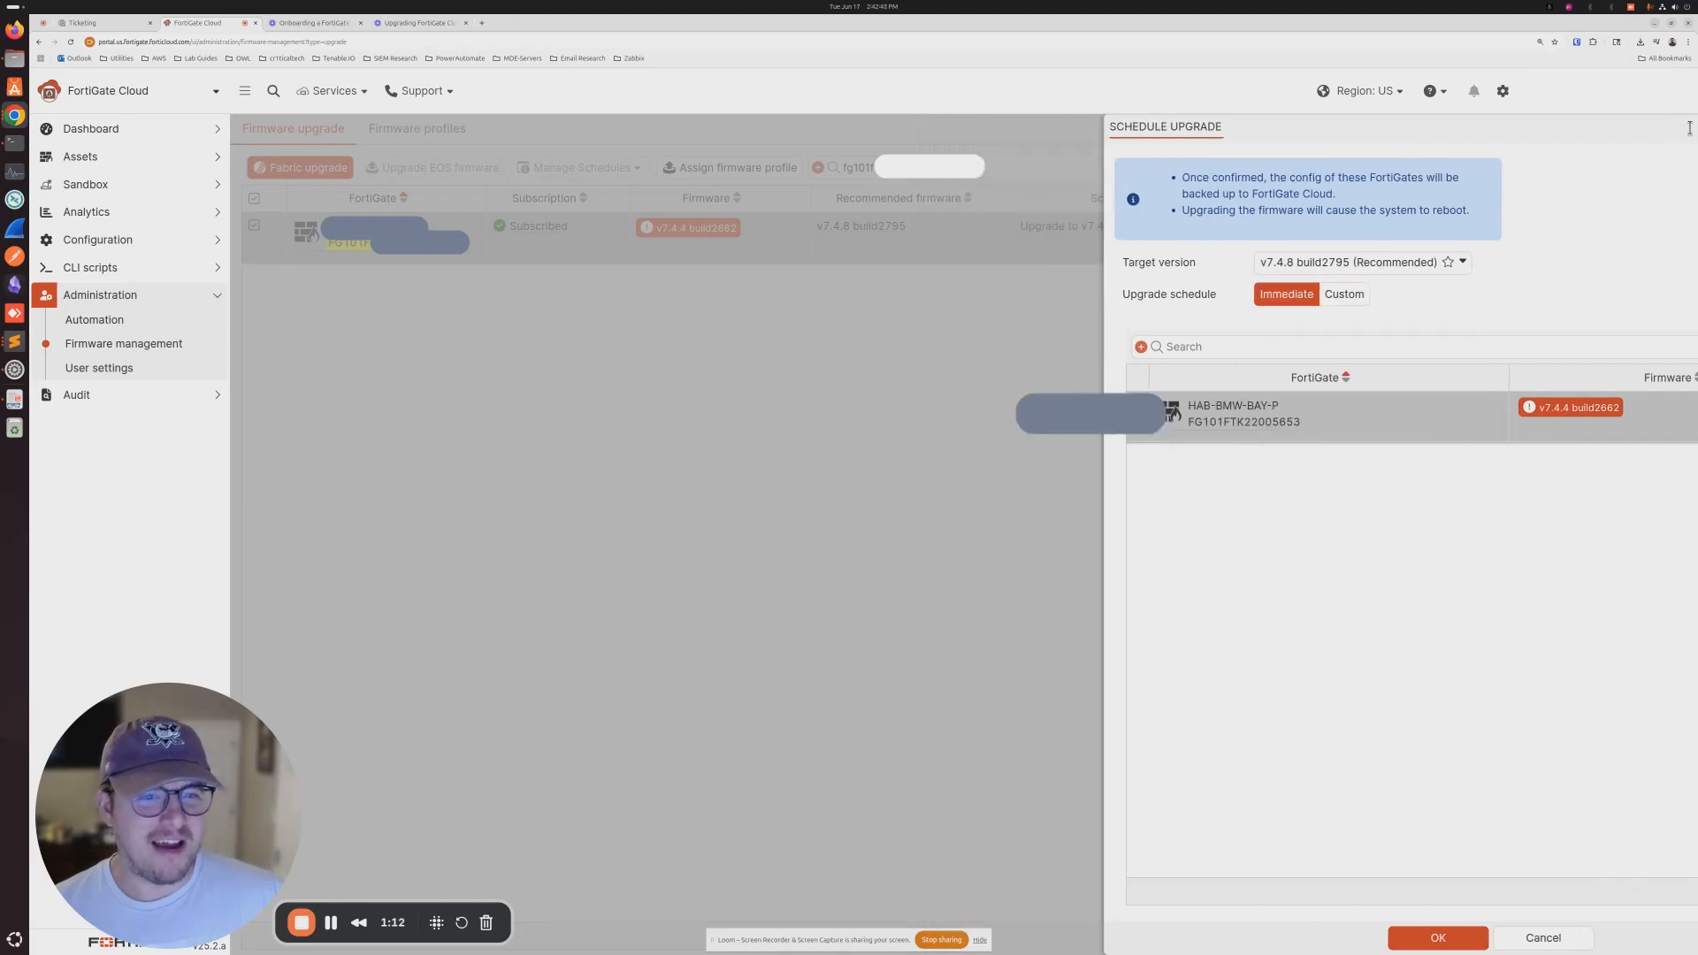
{"action": "left_click", "coordinate": [1687, 129]}
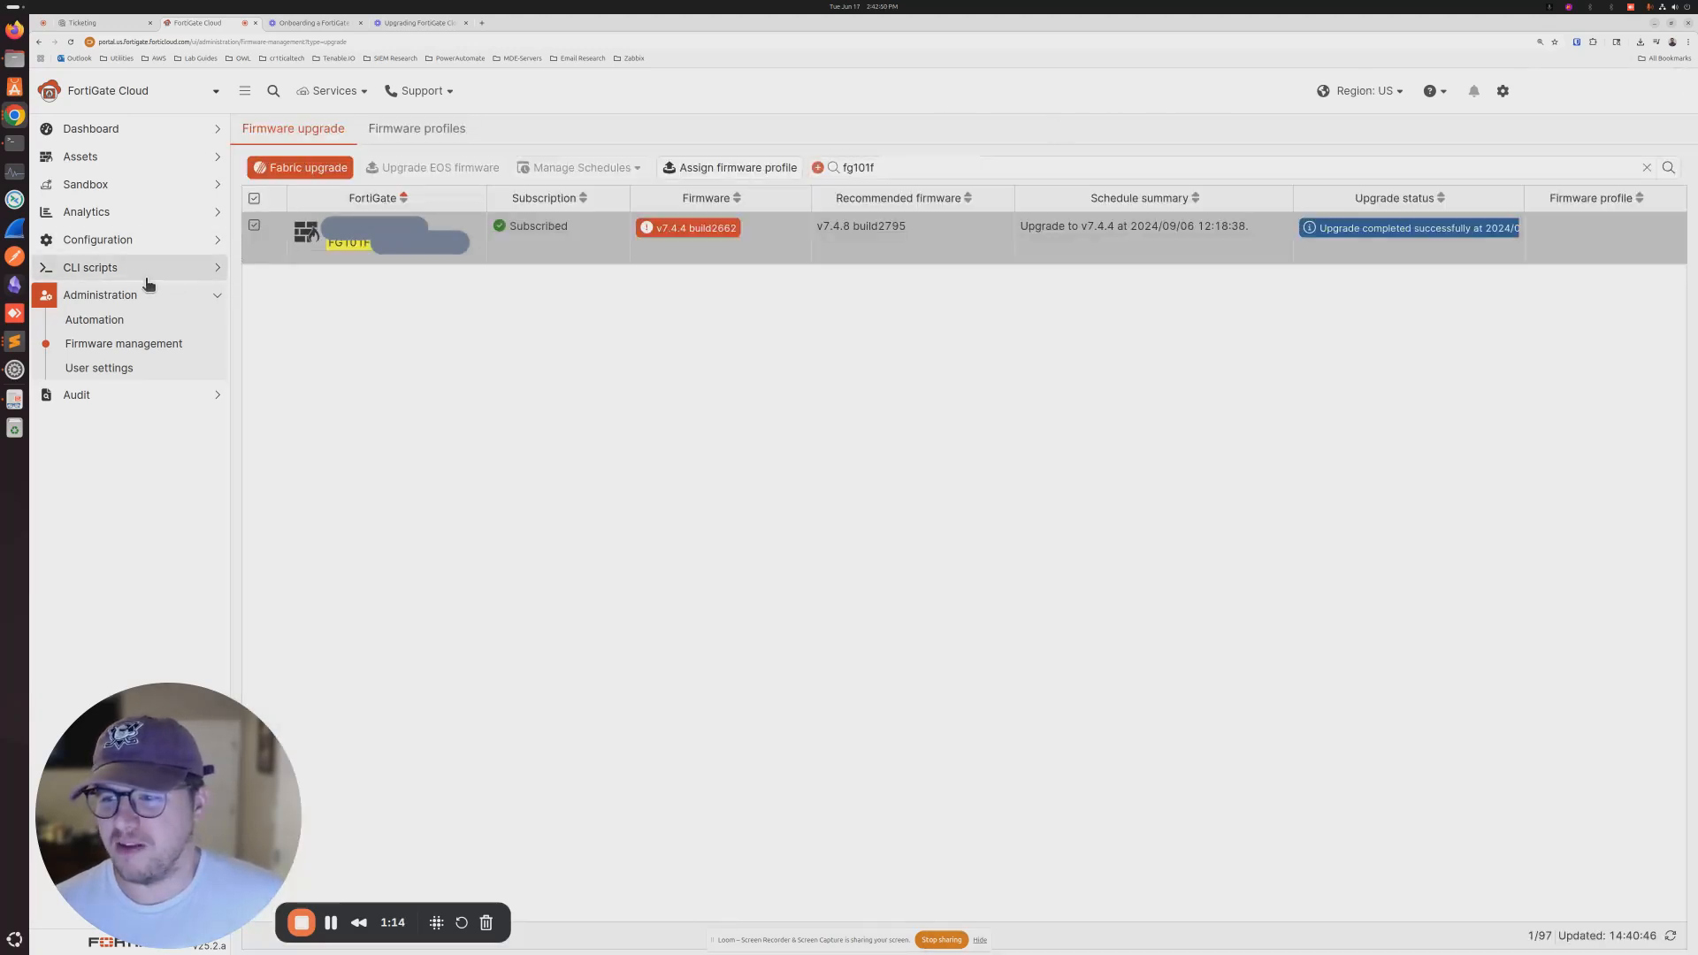
- Open Cloud access for the FortiGate-71G from Assets > Asset list
{"action": "left_click", "coordinate": [91, 160]}
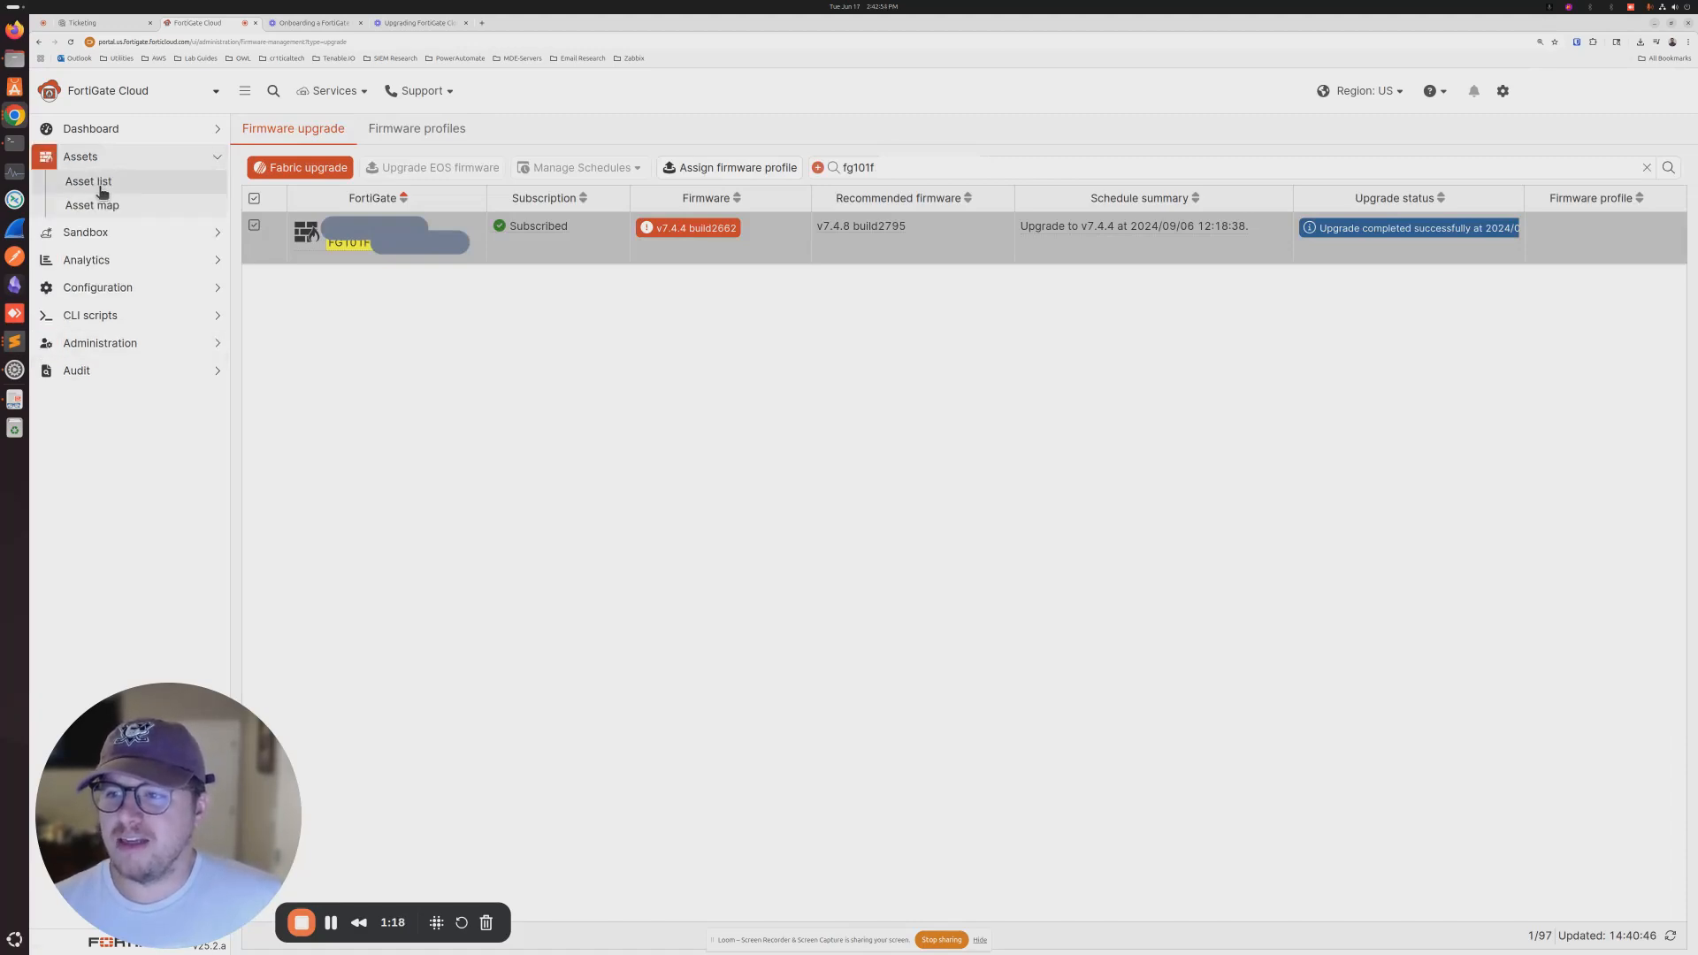
{"action": "left_click", "coordinate": [96, 181]}
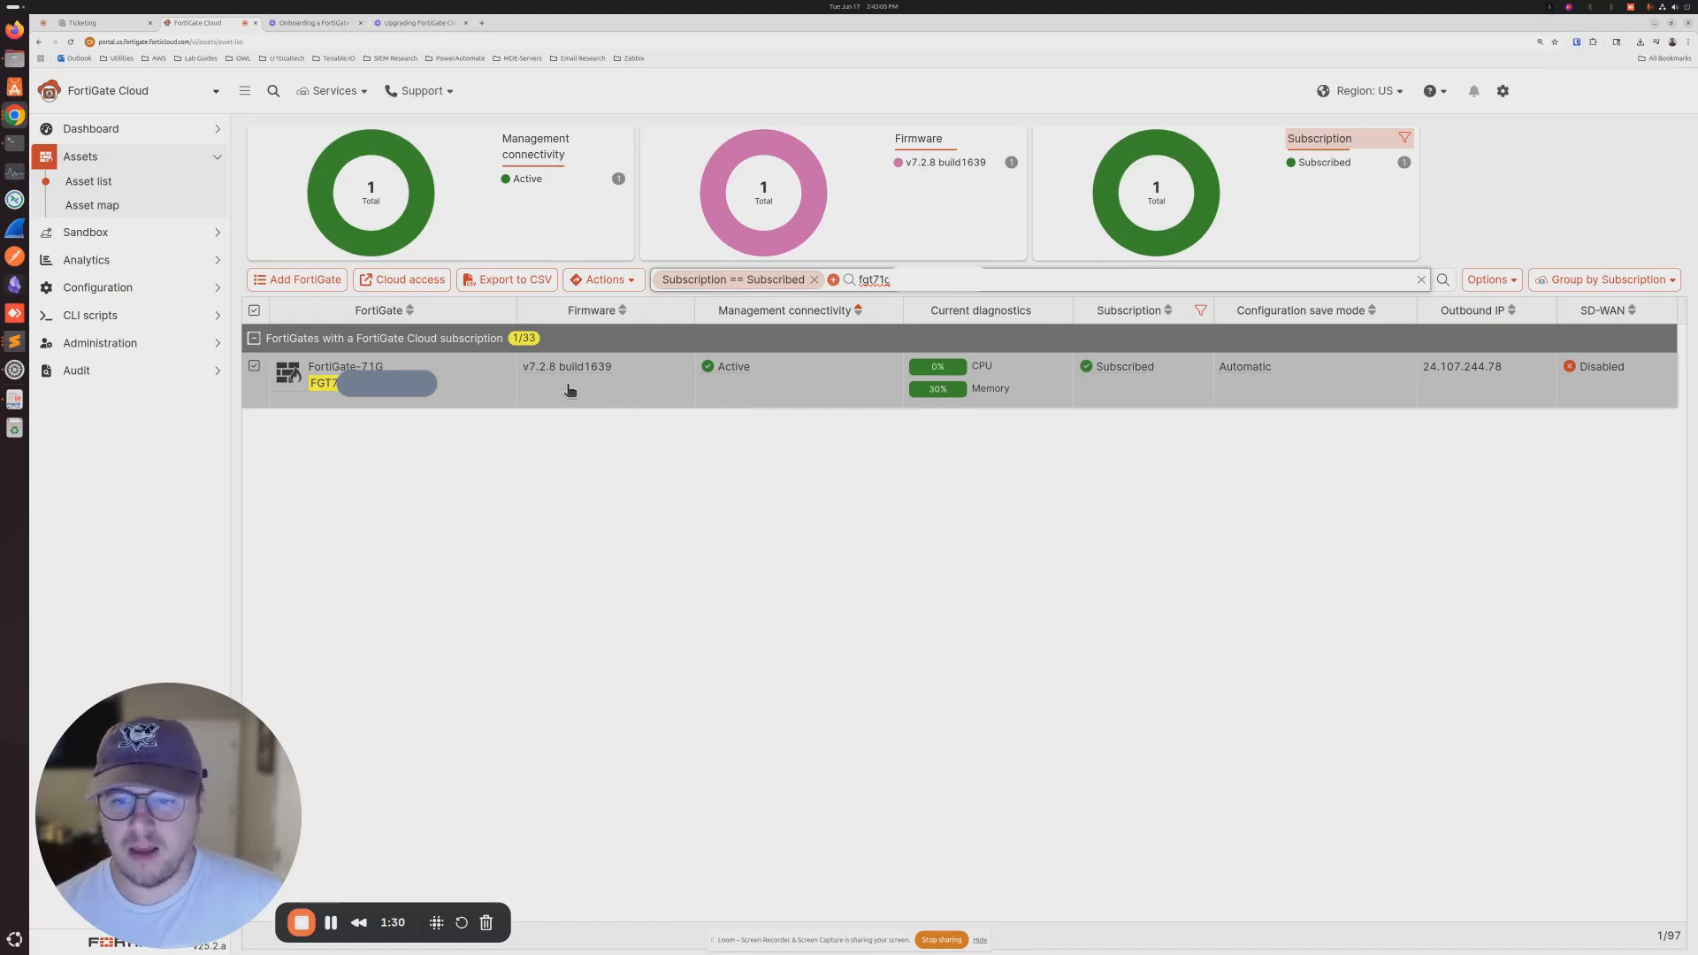
{"action": "right_click", "coordinate": [474, 407]}
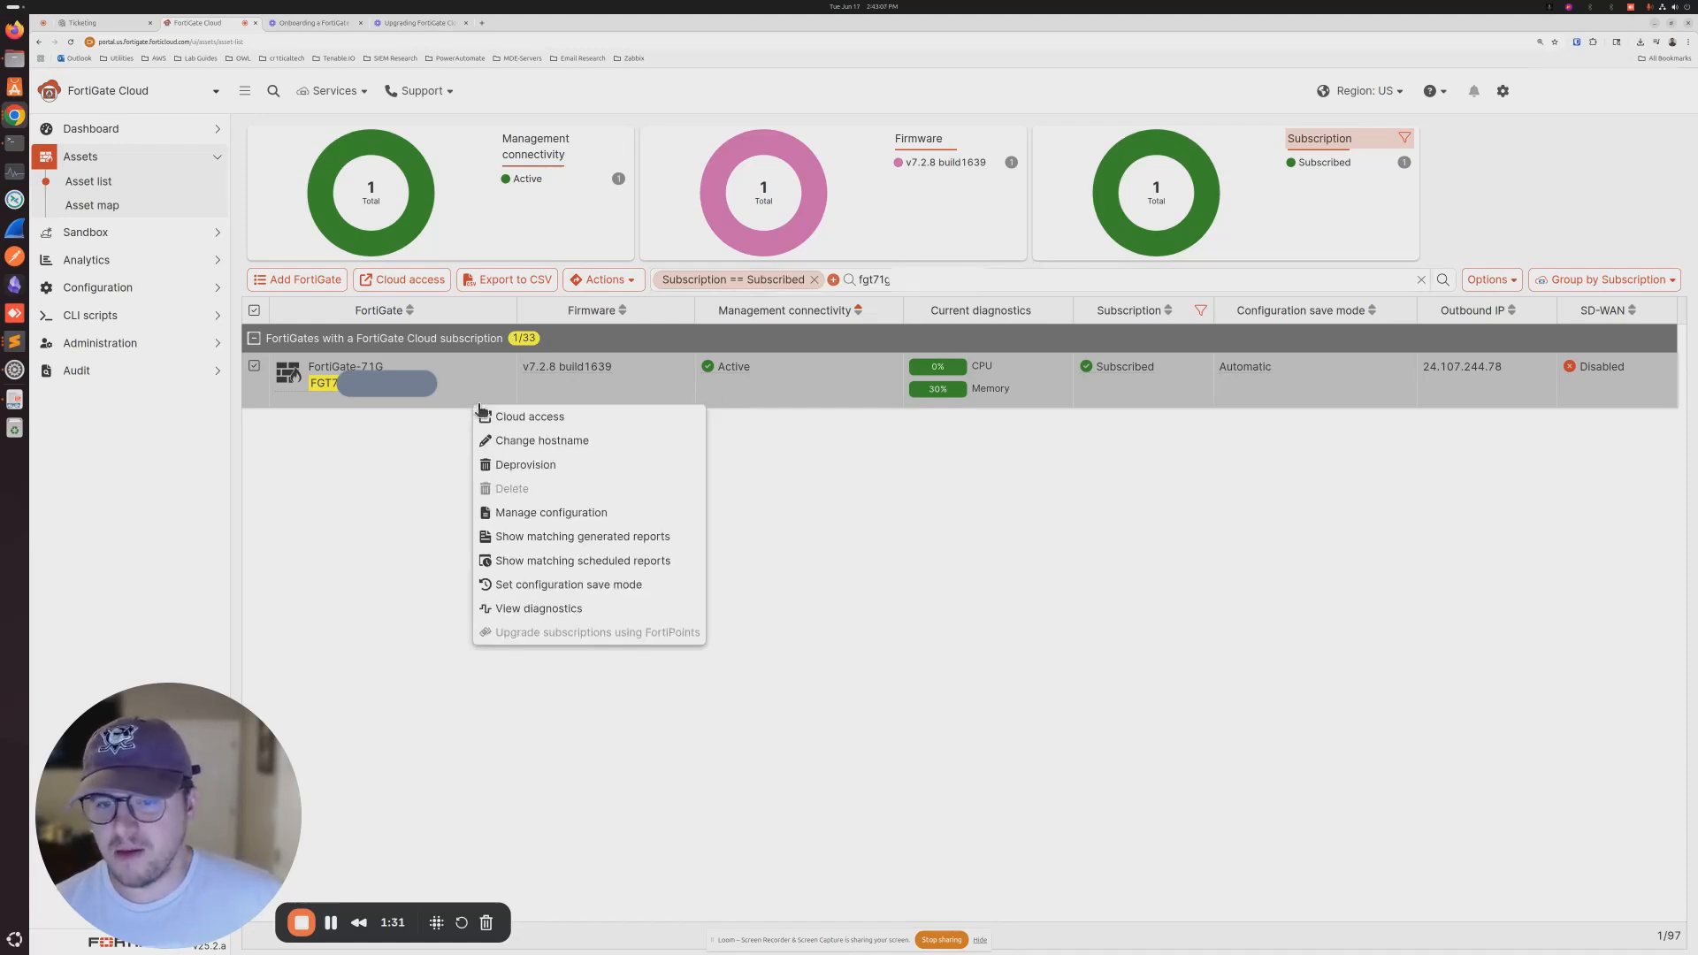
{"action": "left_click", "coordinate": [560, 423]}
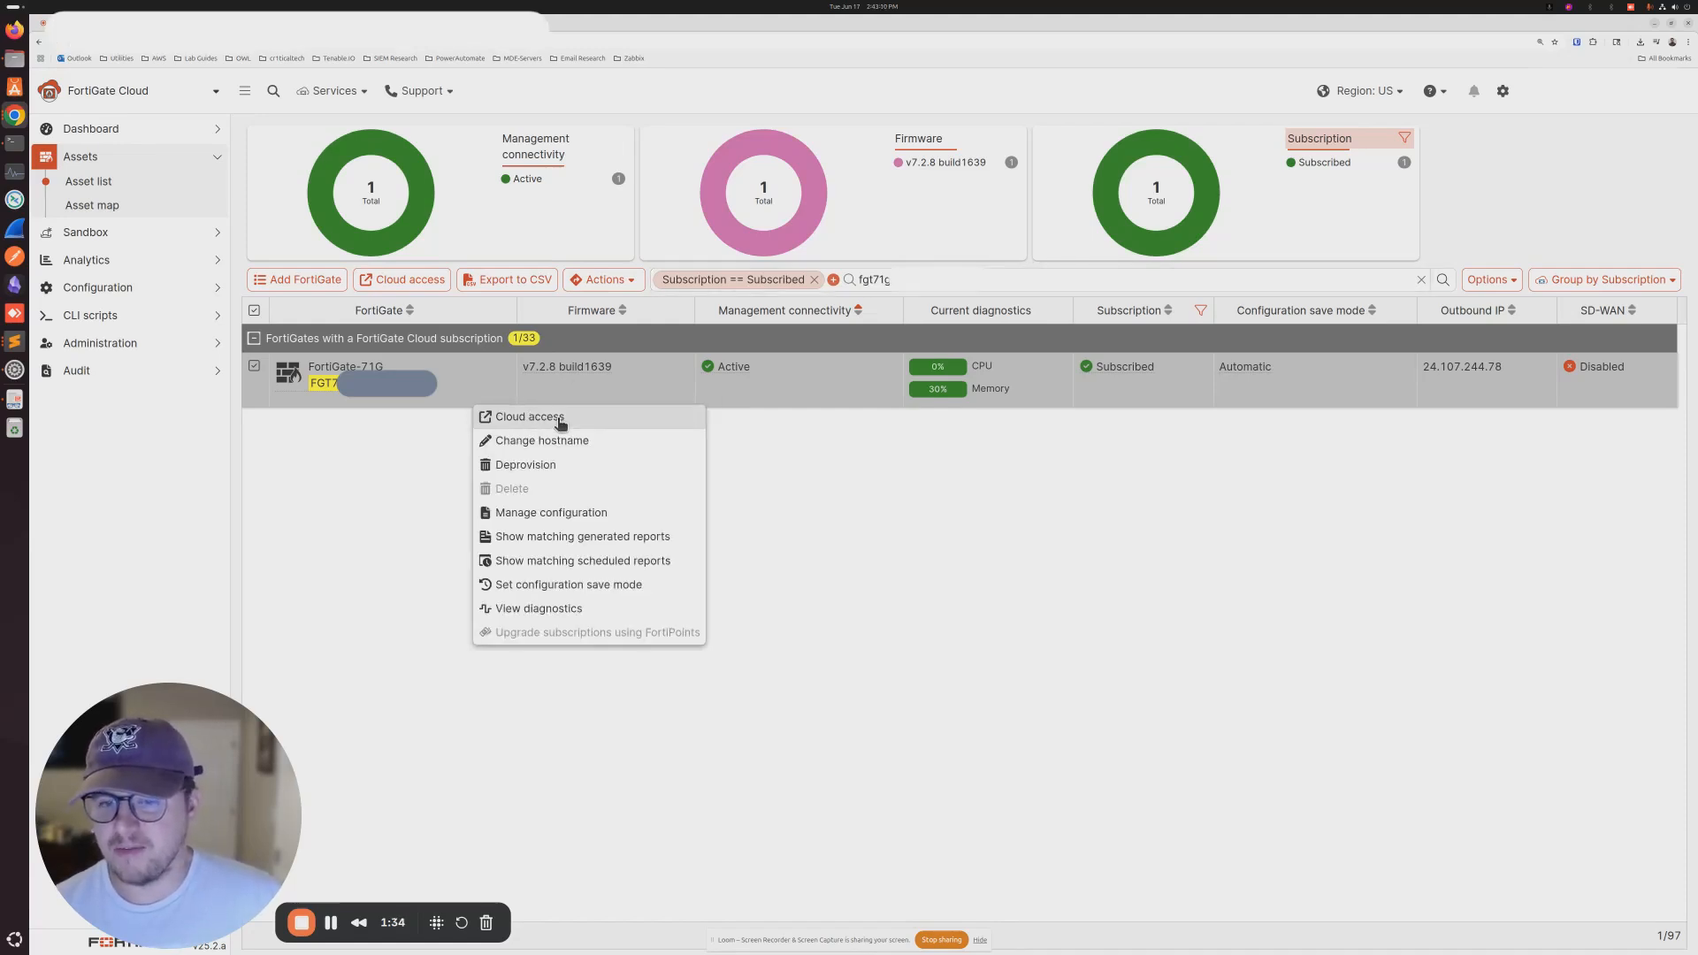